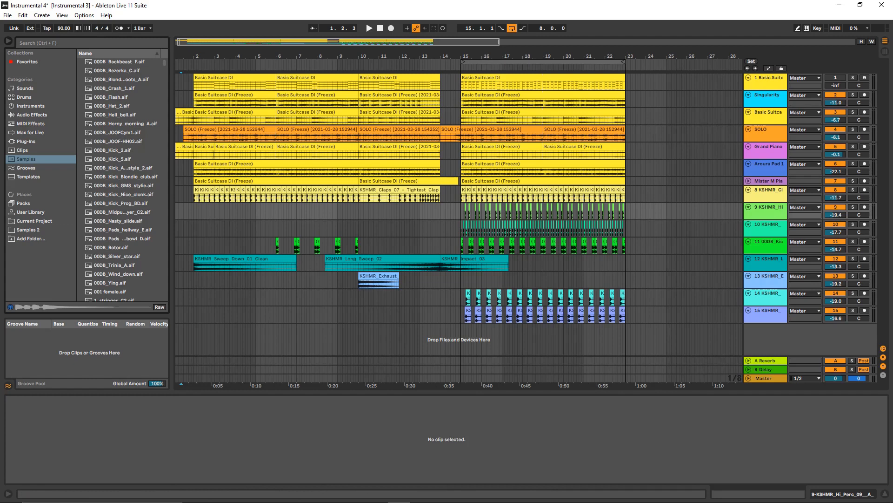
- Place the loop over the arrangement's sections in turn: bars 2–10, 10–14, 14–15 and 15–23
drag(543, 61, 276, 61)
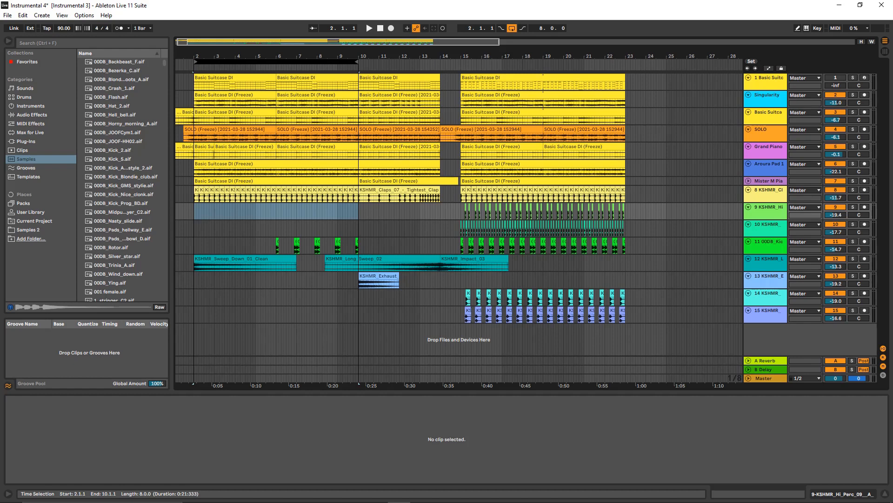
drag(275, 61, 441, 61)
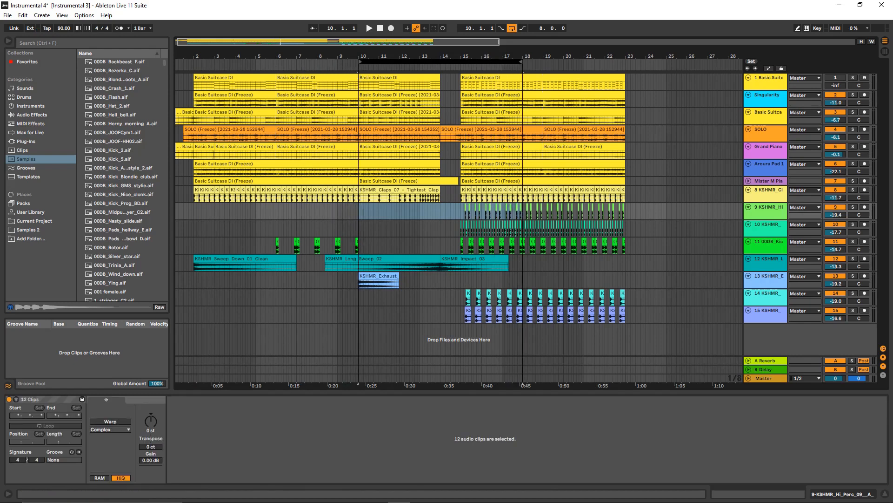
drag(522, 62, 441, 61)
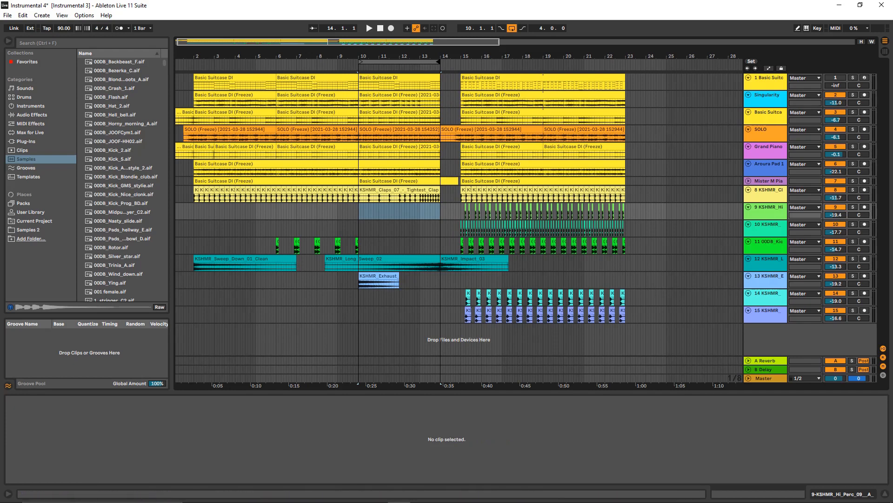
drag(400, 62, 460, 61)
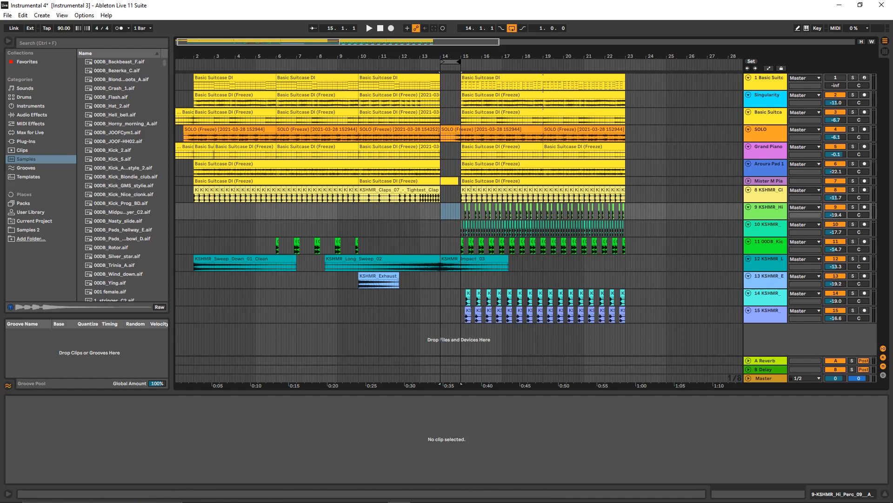
drag(450, 62, 625, 61)
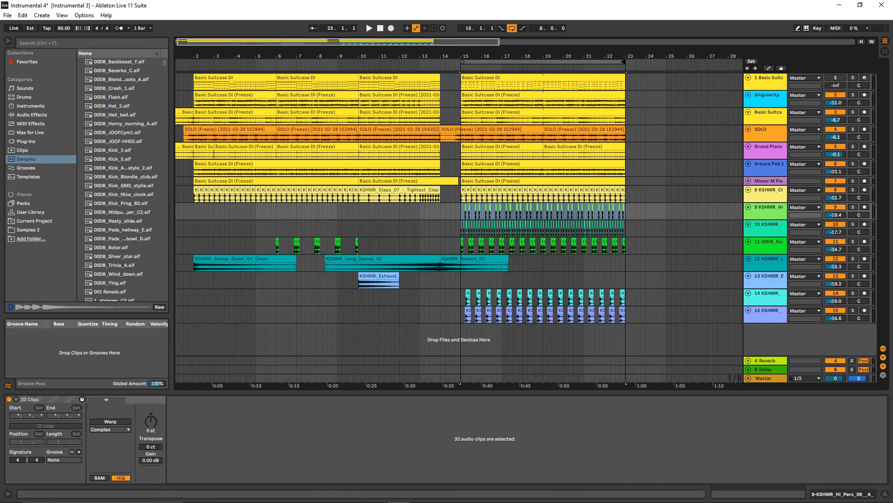
- Set the loop to cover the whole arrangement from bar 1 to bar 23 and play it through
drag(543, 61, 276, 62)
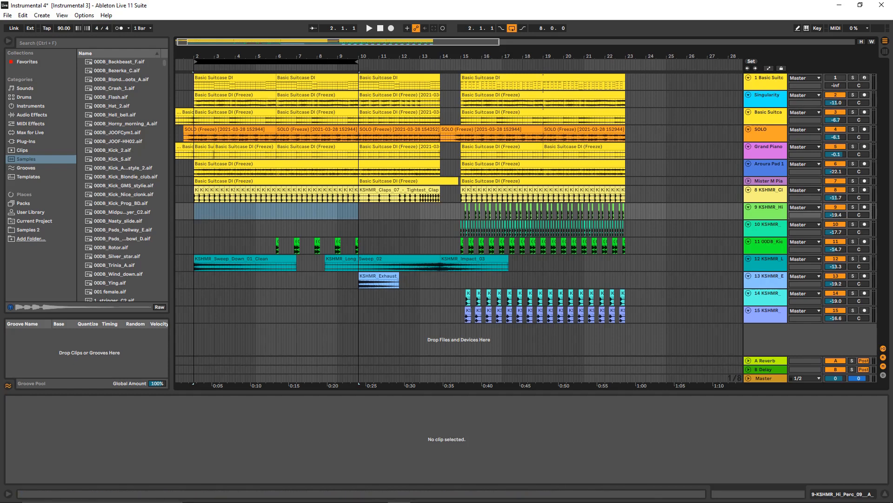
drag(357, 61, 624, 61)
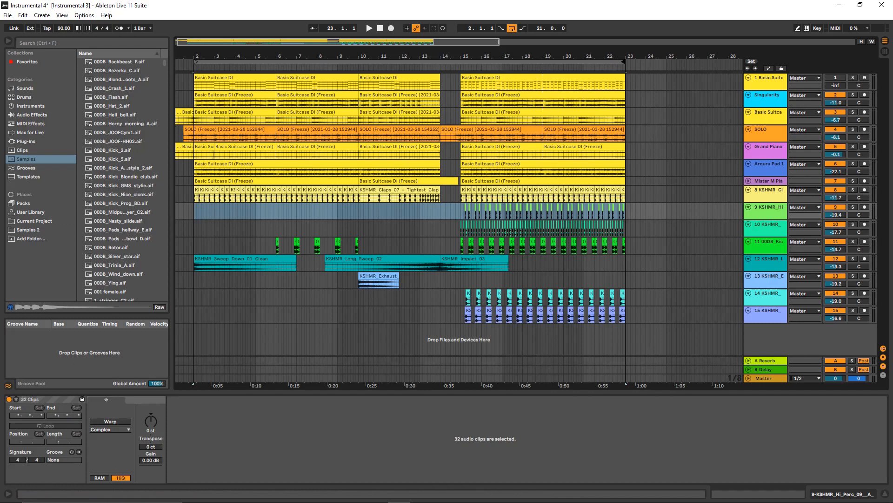
drag(205, 62, 184, 62)
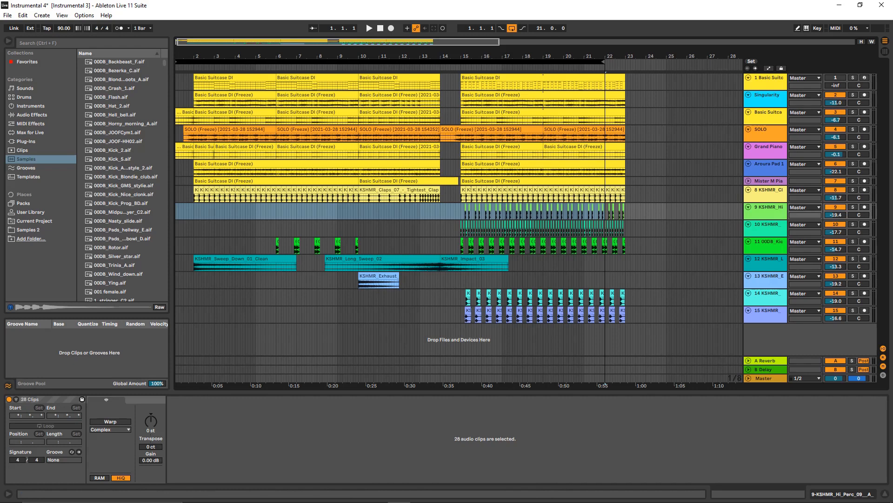
drag(604, 61, 624, 61)
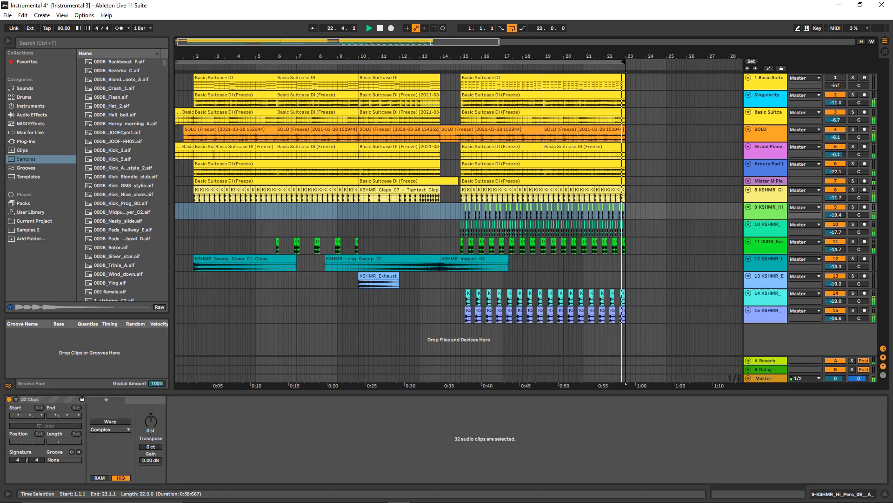
key(space)
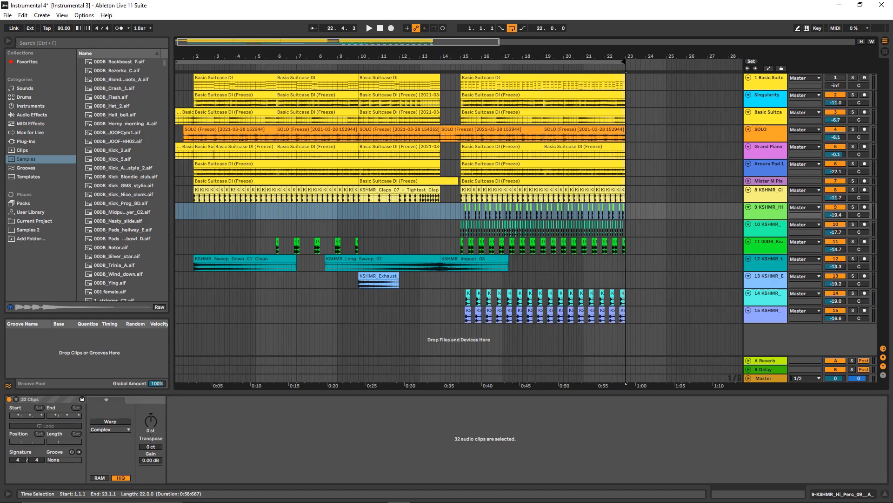
- Highlight the song sections in turn on the KSHMR_Hi_Perc track: bars 10–14, 2–10, 15–23 and 2–10 again
drag(361, 210, 438, 210)
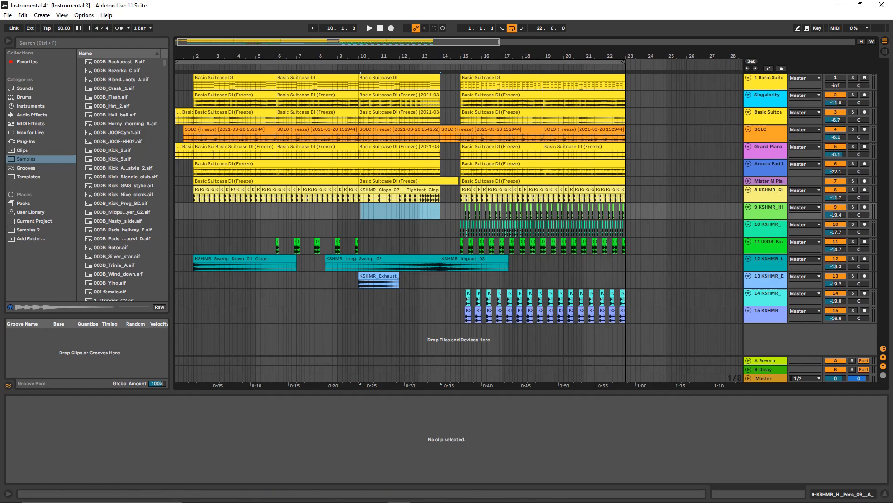
click(179, 212)
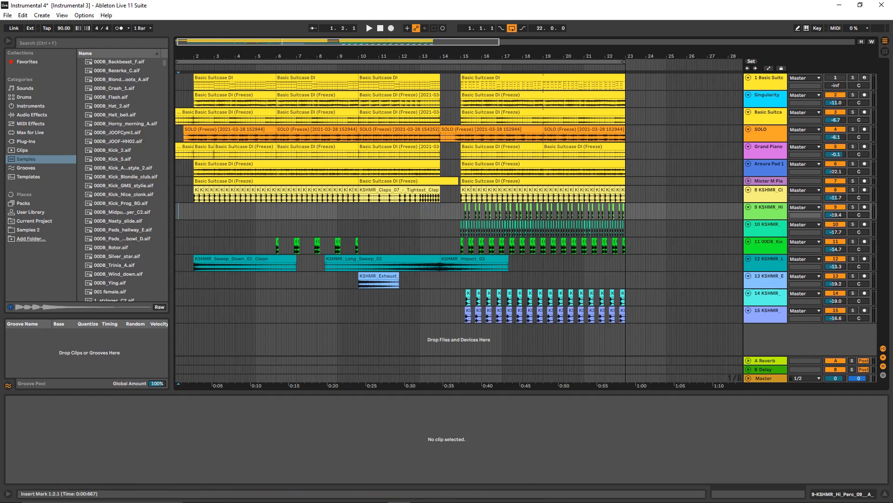
drag(191, 211, 345, 212)
click(196, 212)
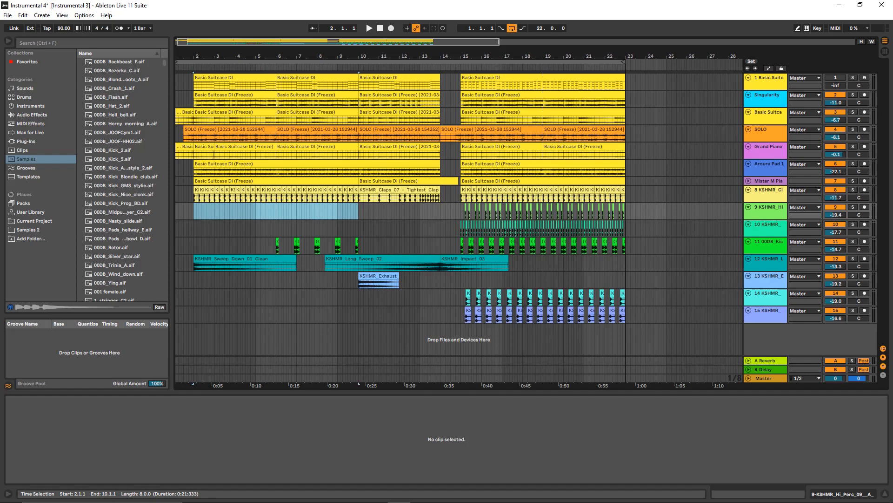
drag(460, 211, 626, 212)
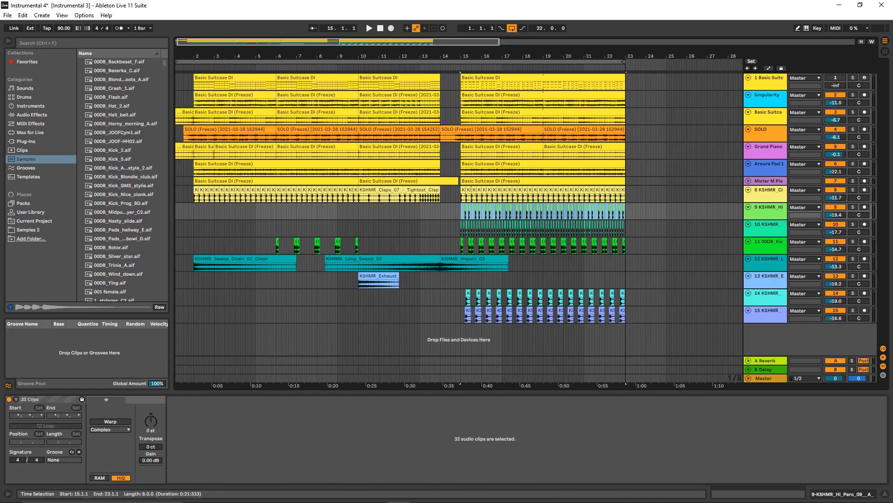
drag(194, 211, 341, 211)
key(shift+Right)
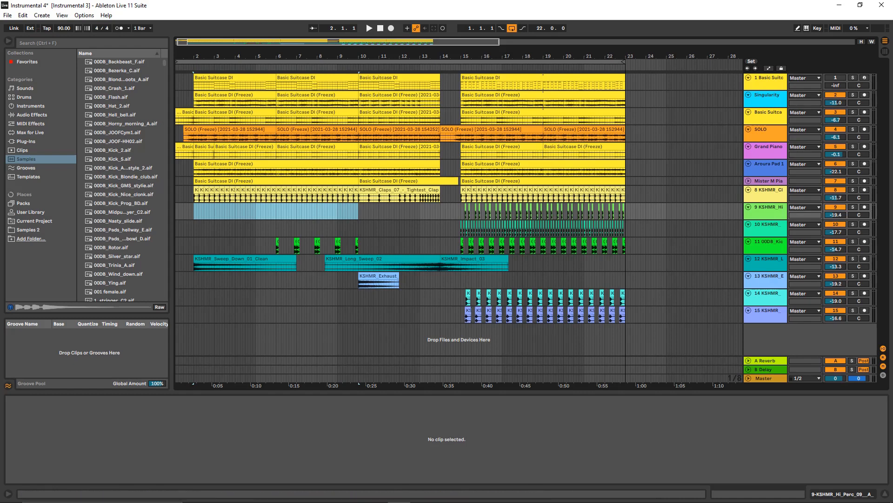
- Display the SOLO track's device chain with its EQ Three
click(768, 113)
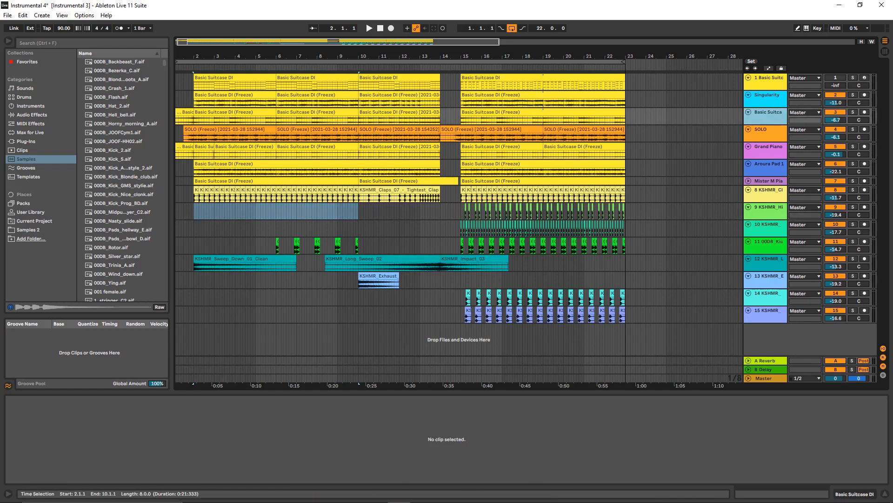
click(264, 95)
click(264, 113)
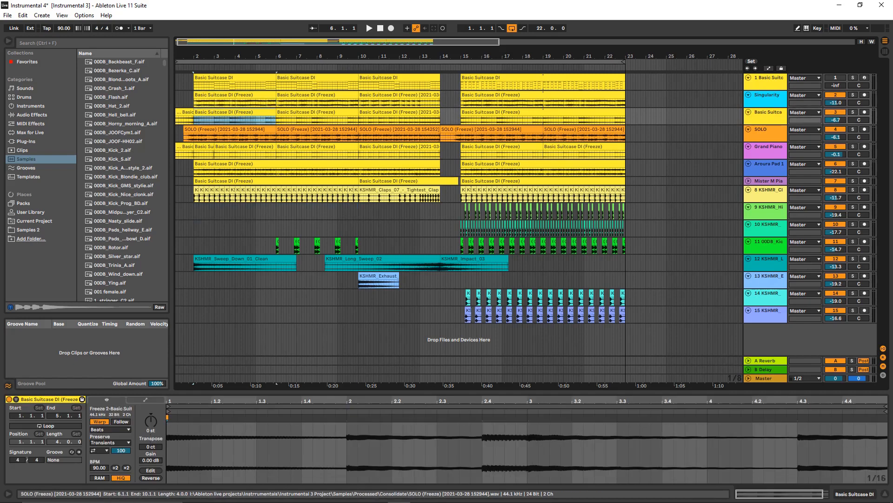
click(748, 129)
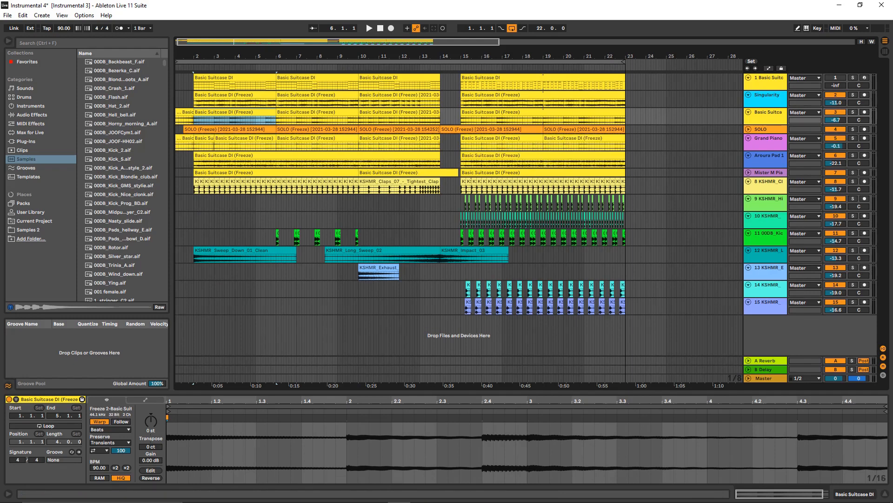
click(748, 129)
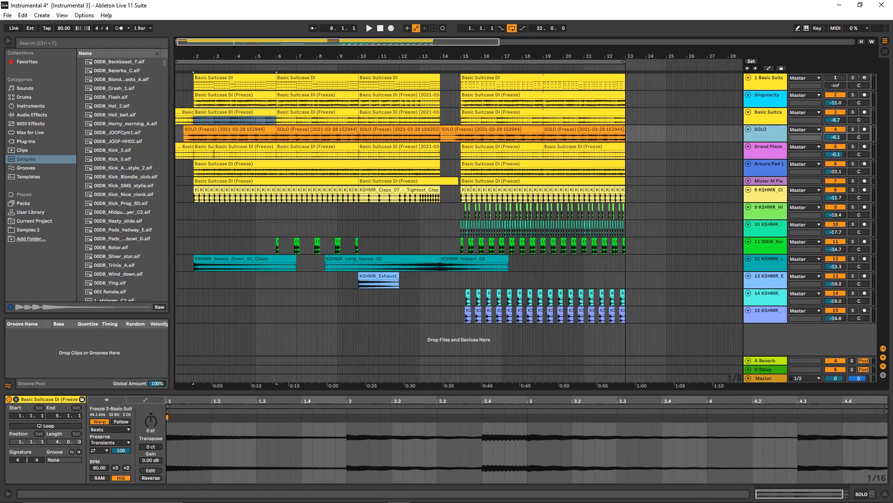
double_click(763, 129)
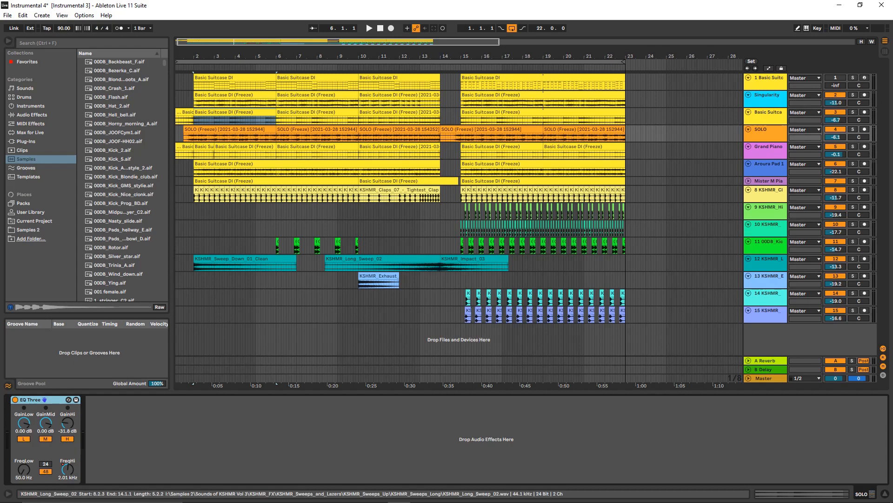
- Show the automation of the SOLO track's EQ Three FreqHi parameter and enlarge the track's height
key(a)
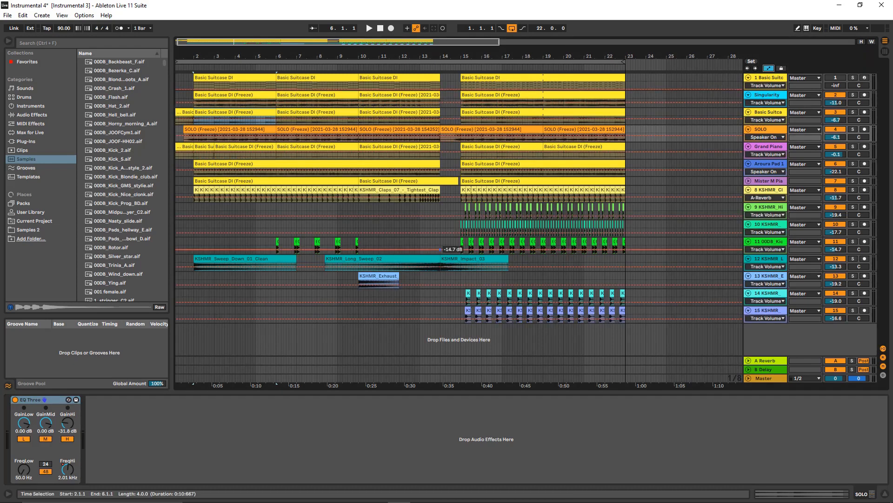
click(68, 469)
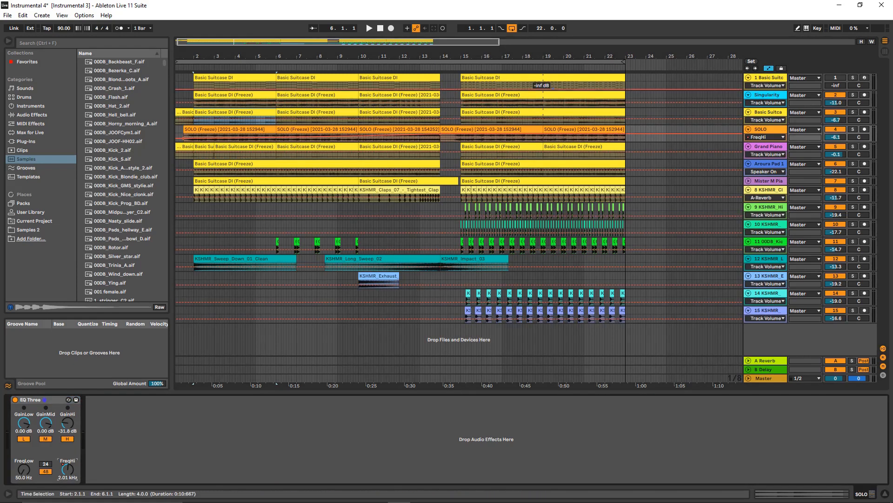
drag(765, 142, 765, 237)
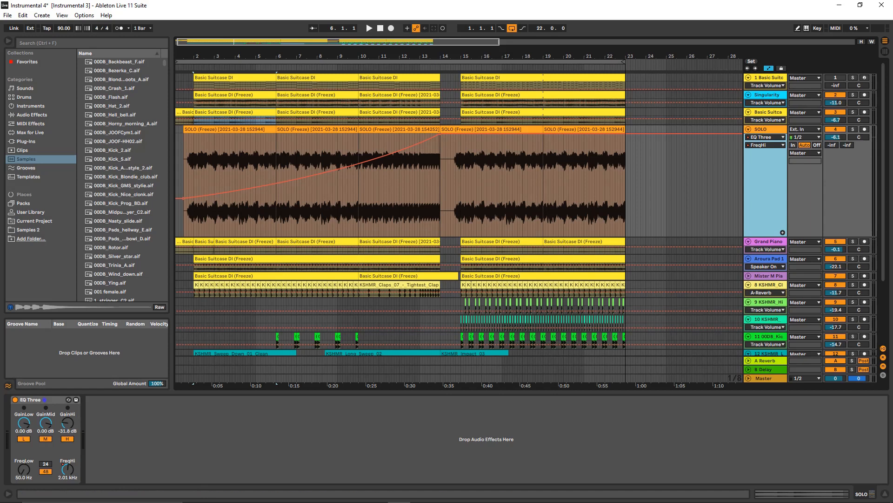
- Listen to the SOLO track on its own from position 1.3.1, then bring the other tracks back in
click(853, 130)
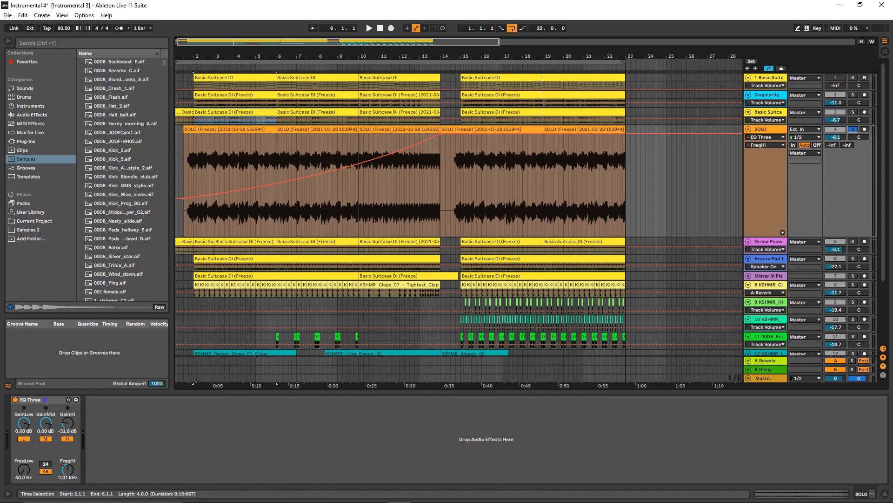
click(184, 181)
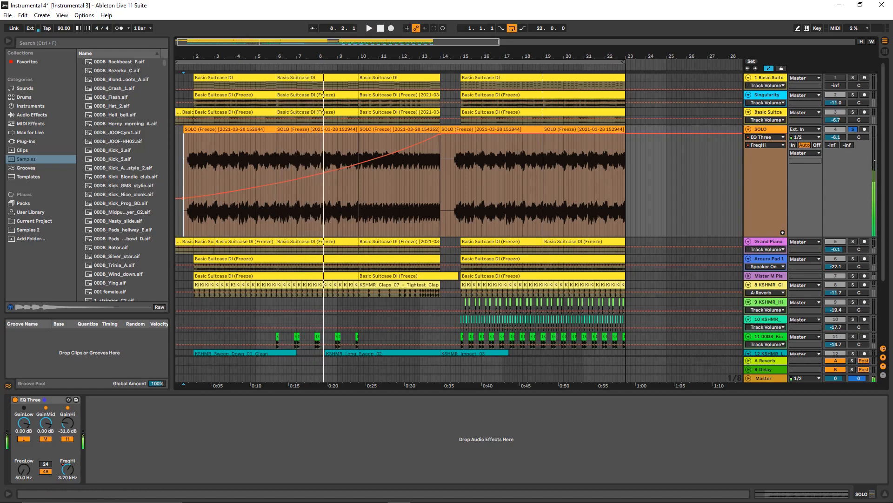
key(space)
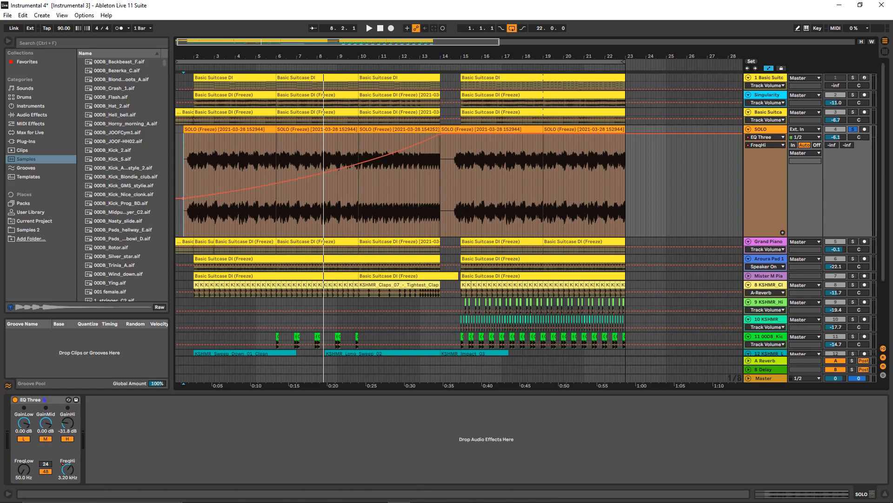
click(853, 129)
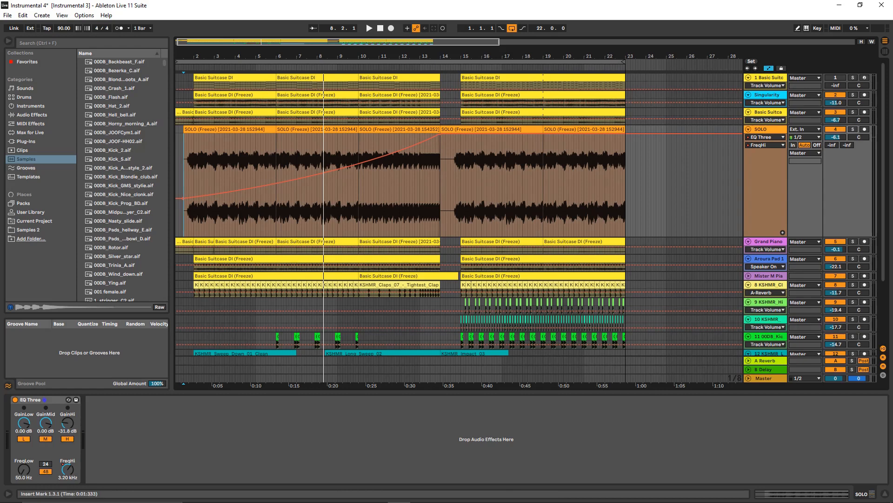
- Play the full mix from position 1.2.3 to hear the filter sweep in context, then stop playback
click(181, 188)
key(space)
key(space)
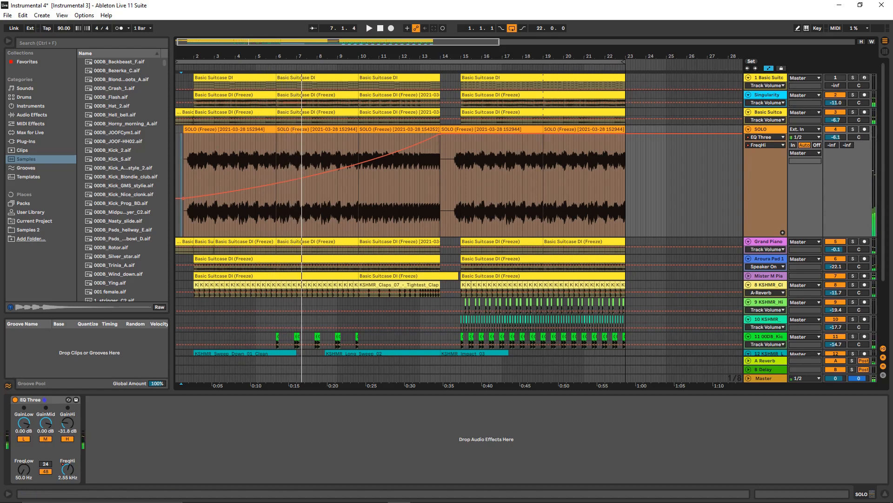
scroll(379, 260, down, 4)
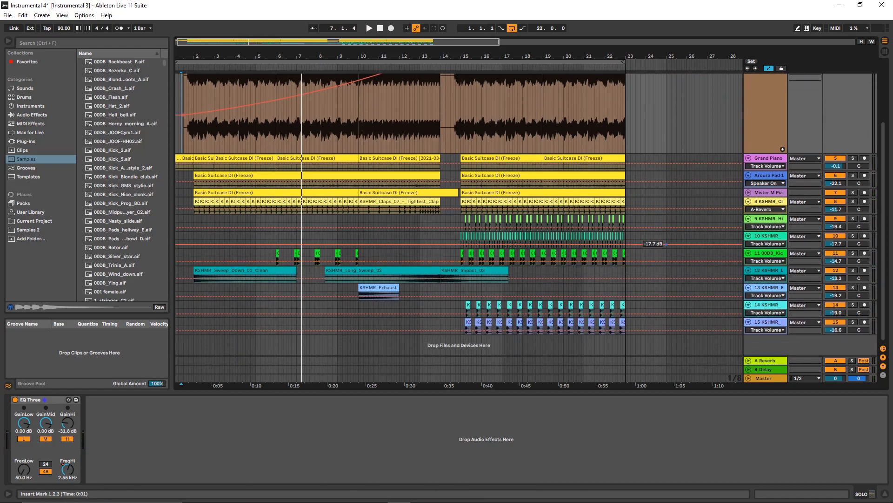
click(748, 322)
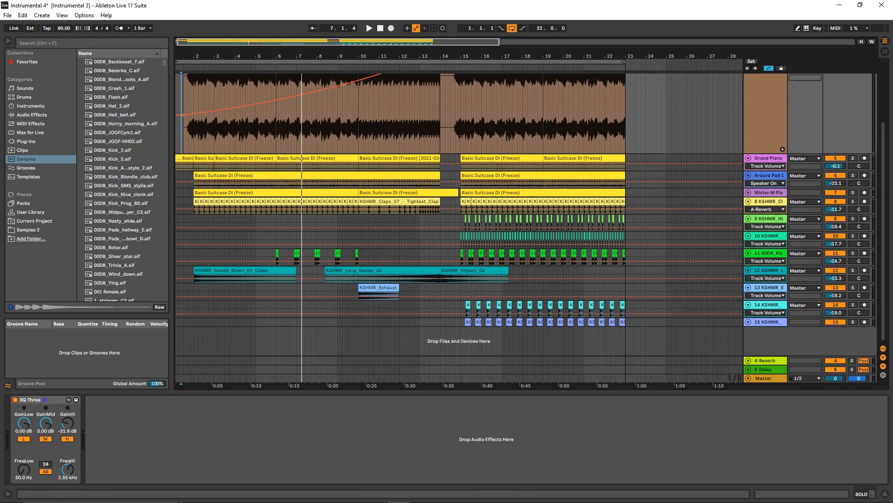
click(748, 322)
click(767, 322)
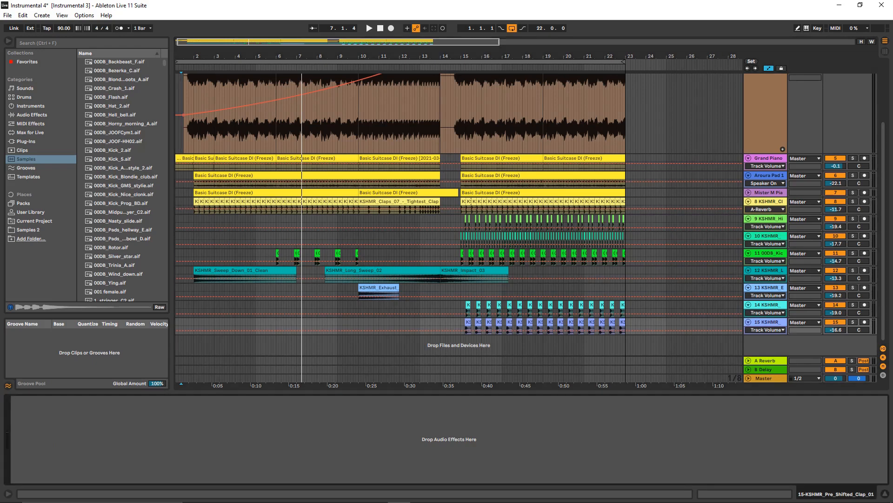
- Unfold the Mister M Piano track and show its EQ Three FreqHi automation
scroll(458, 214, up, 2)
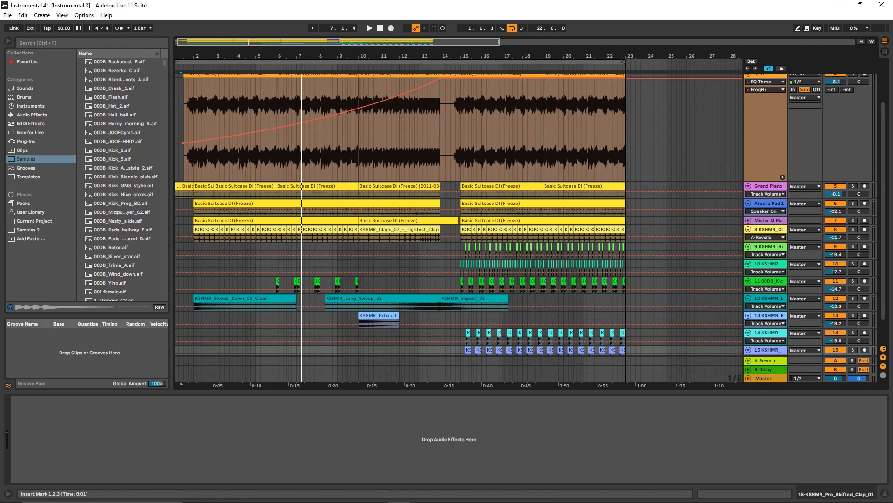
click(748, 220)
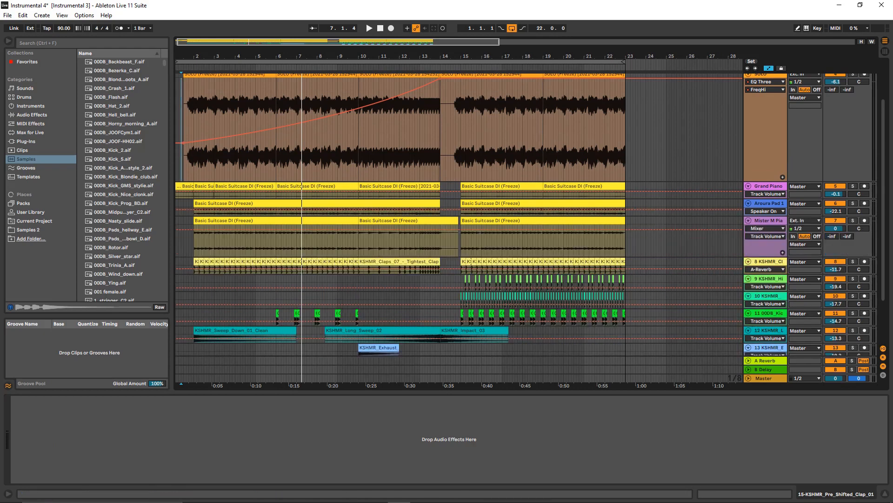
click(768, 221)
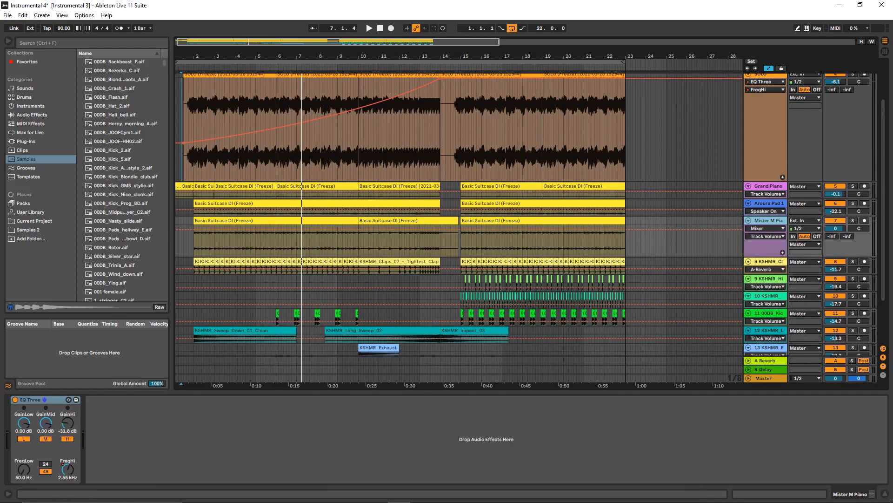
click(67, 469)
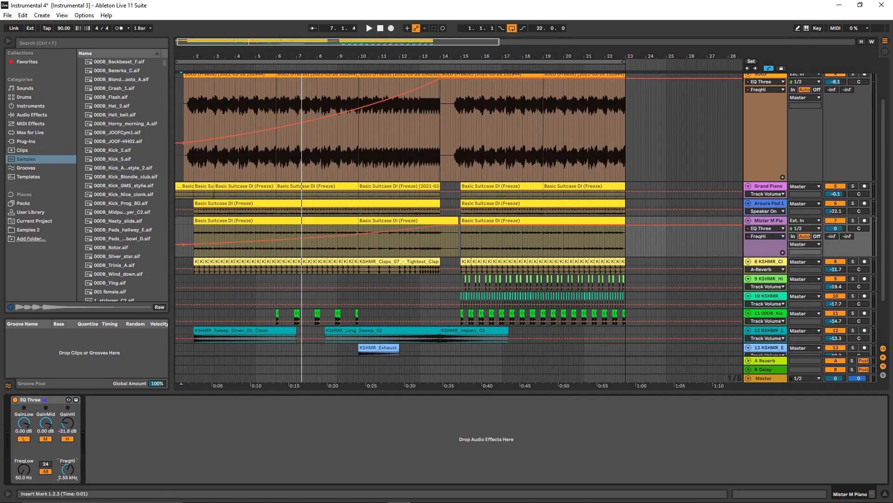
- Listen to the Mister M Piano track on its own from position 2.1.1, stop playback, and bring the other tracks back in
mouse_move(422, 227)
mouse_move(371, 232)
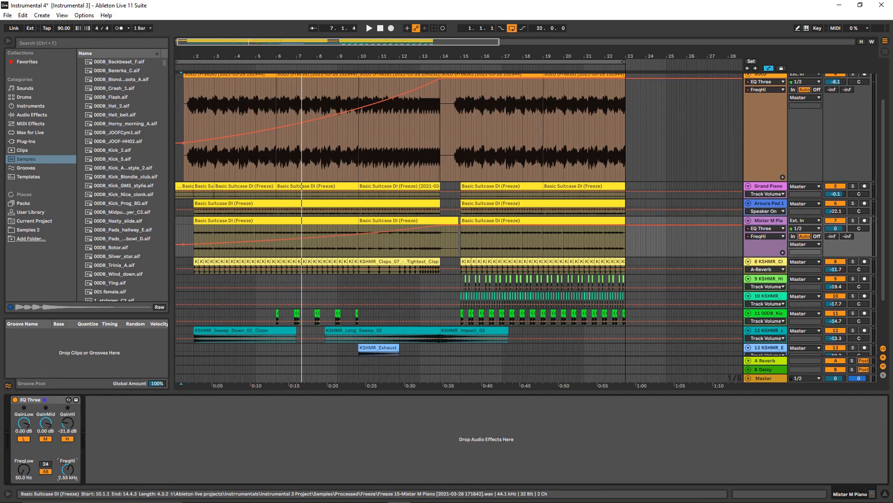
click(853, 221)
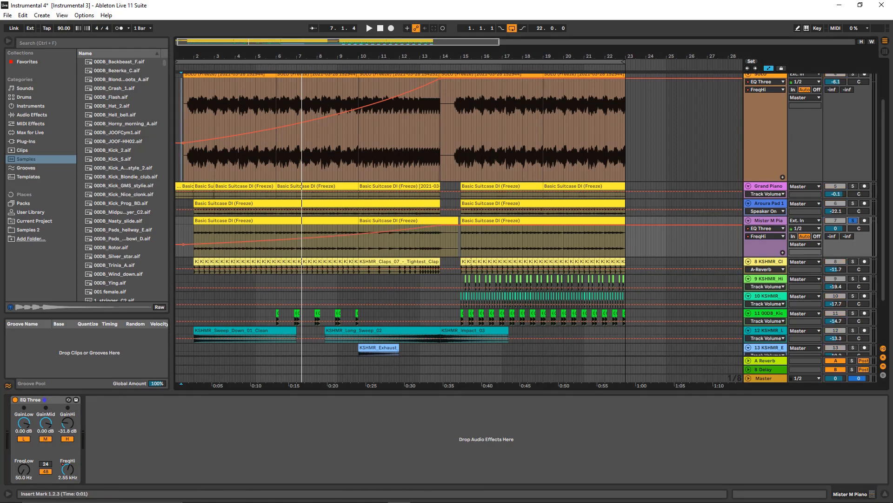
click(194, 240)
key(space)
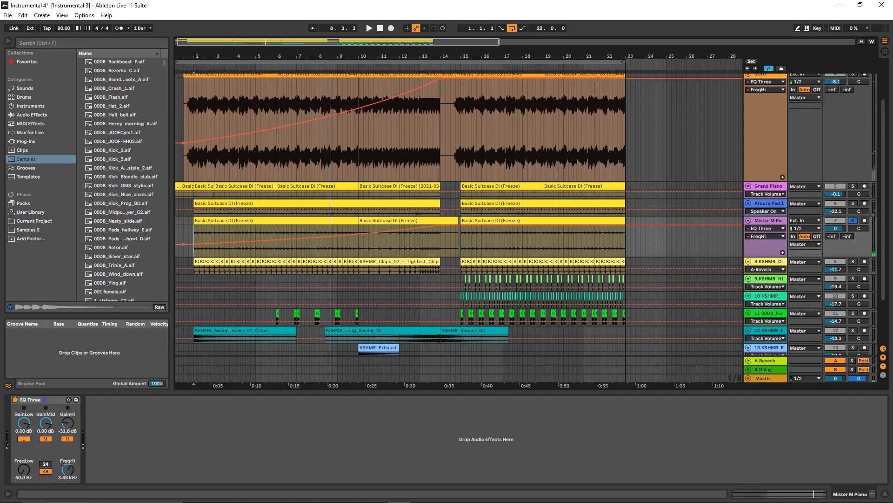
scroll(341, 325, down, 3)
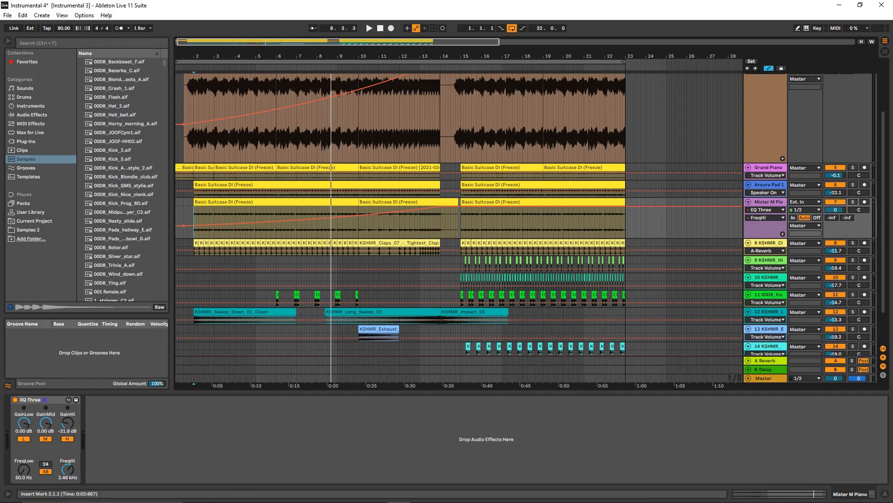
scroll(341, 324, up, 3)
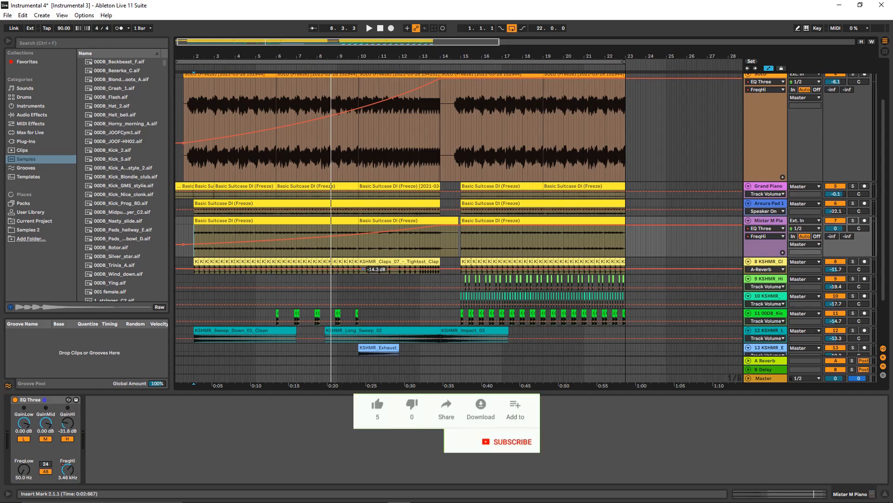
- Add an EQ Eight from the EQ & Filters audio effects to the Mister M Piano track
click(32, 115)
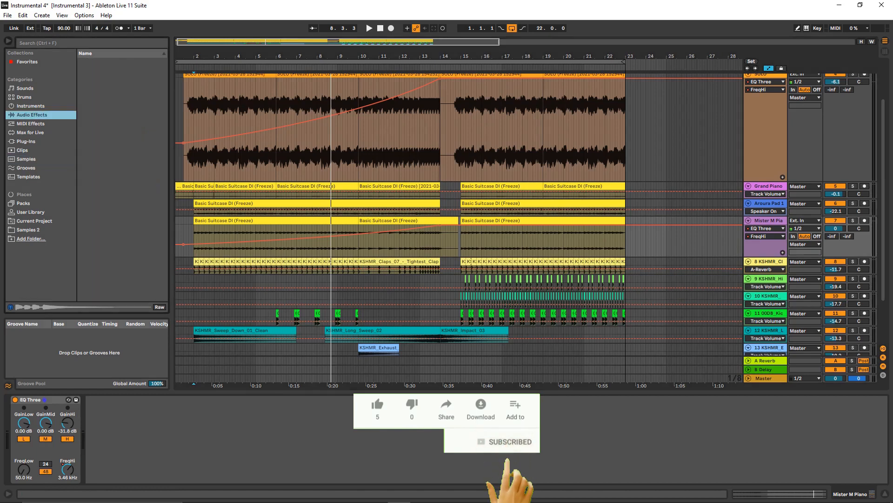
click(106, 88)
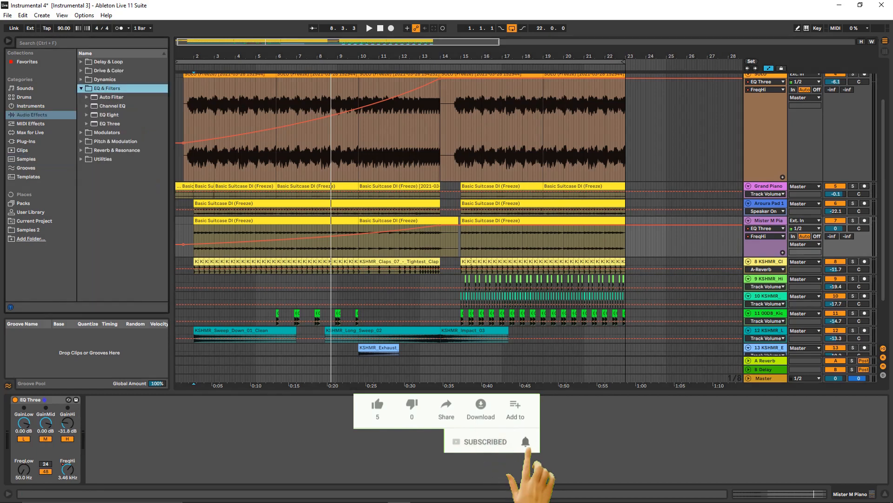
click(109, 115)
drag(109, 115, 116, 433)
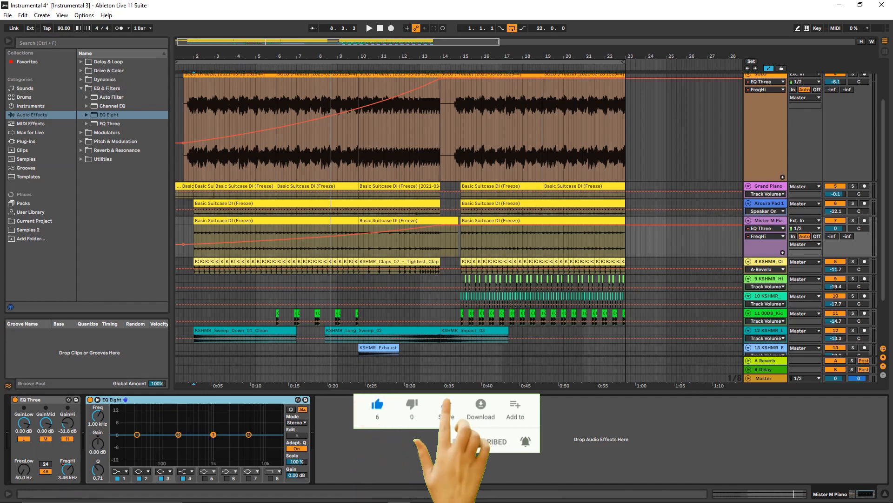
- Enable EQ Eight's filter 8, lower its cutoff to 1.32 kHz, and delete the EQ Eight device
click(270, 479)
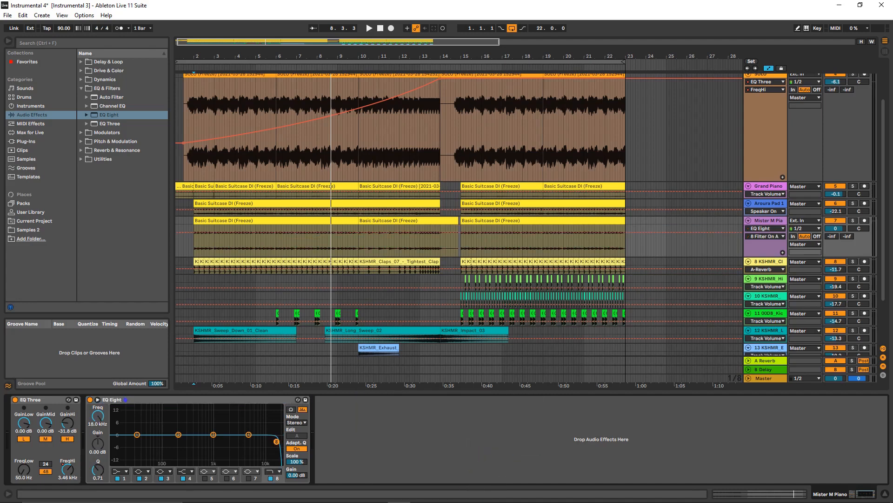
drag(274, 441, 219, 438)
right_click(180, 400)
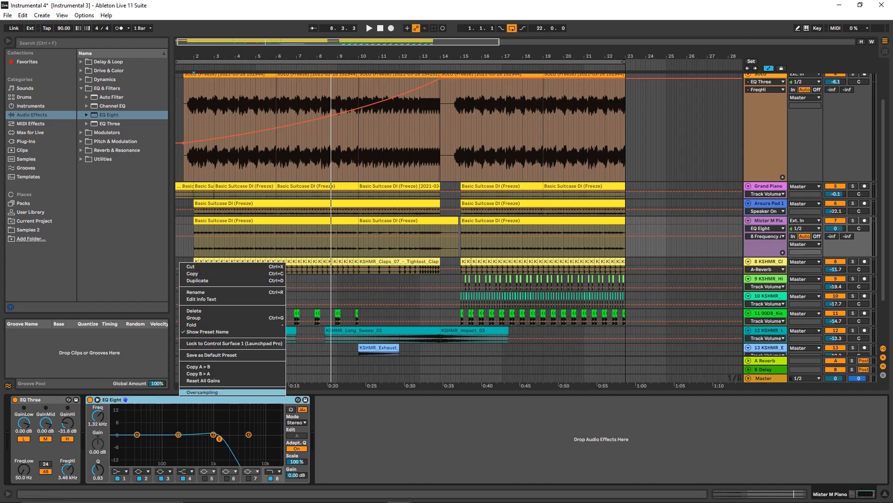
click(194, 310)
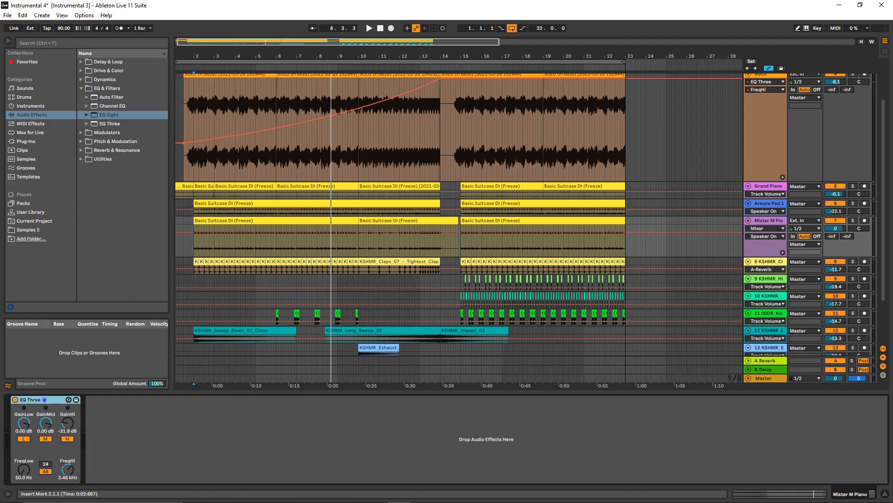
- Fold the SOLO track and enlarge the height of the Basic Suitcase DI track above it to examine its waveform
scroll(458, 268, up, 3)
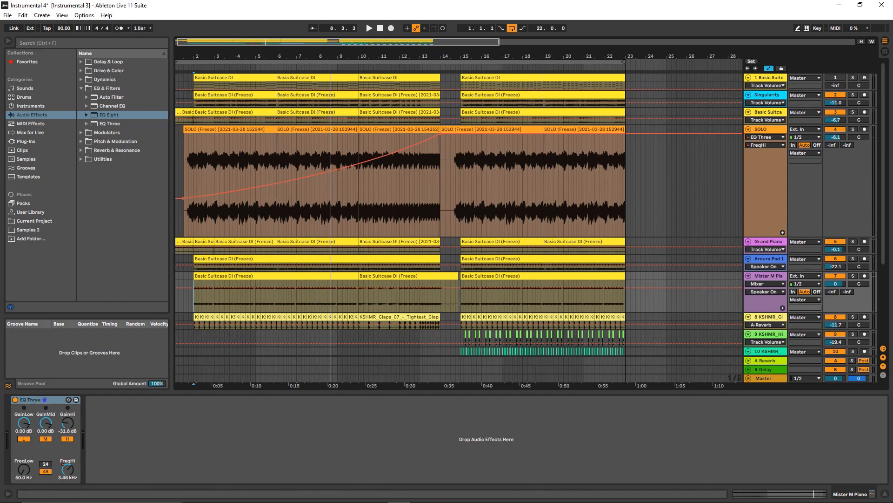
scroll(458, 214, down, 3)
scroll(458, 214, up, 3)
click(749, 130)
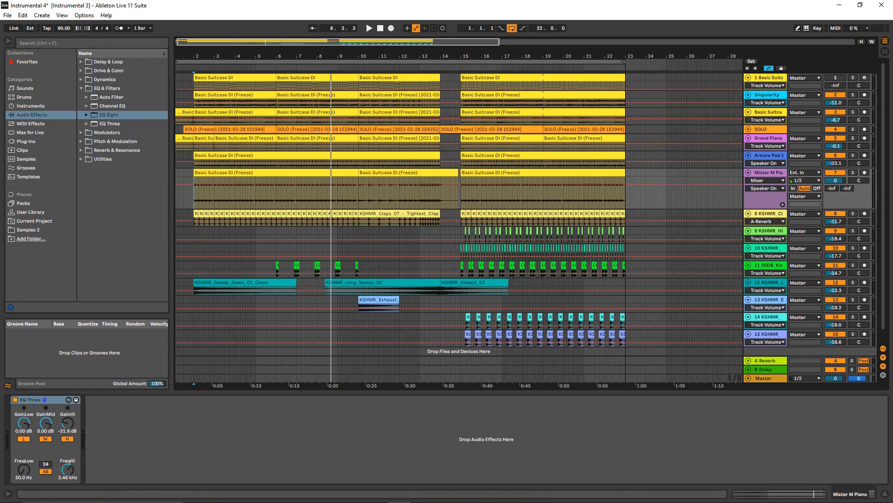
click(748, 112)
click(748, 112)
drag(763, 124, 763, 235)
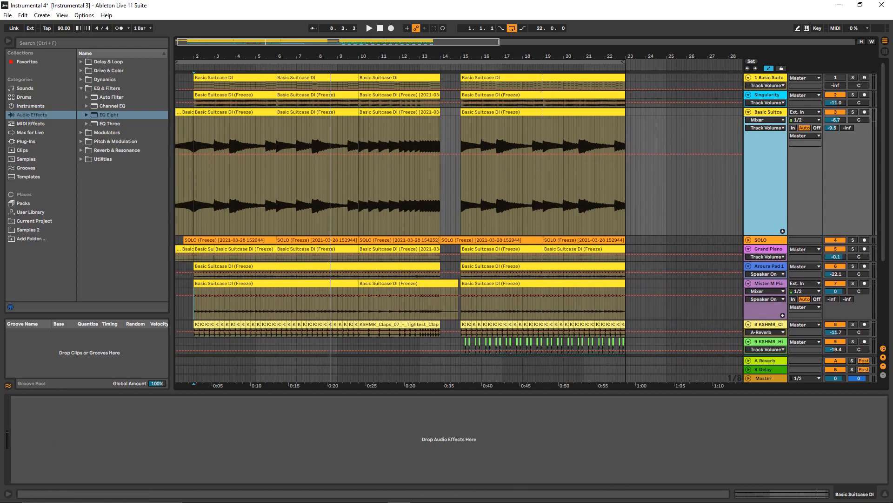
drag(512, 56, 522, 60)
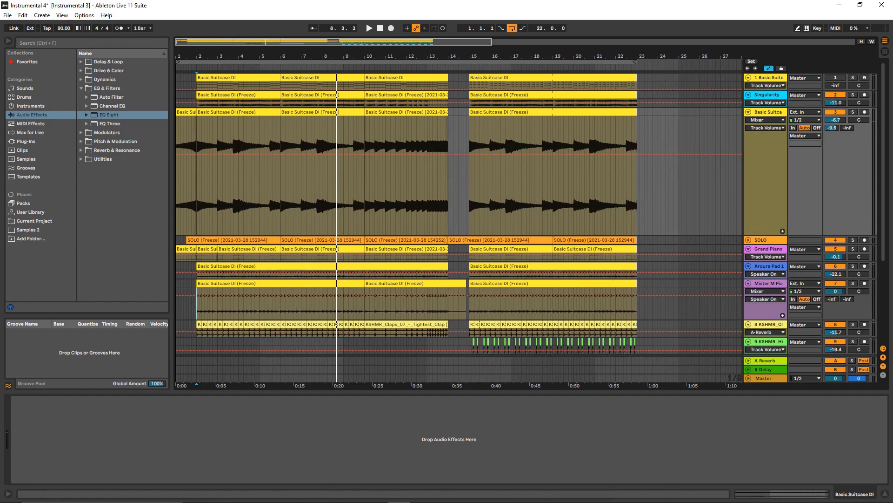
- Unfold the SOLO track, fold the Basic Suitcase DI track above it, and show the details of the SOLO clip starting at bar 10
click(749, 240)
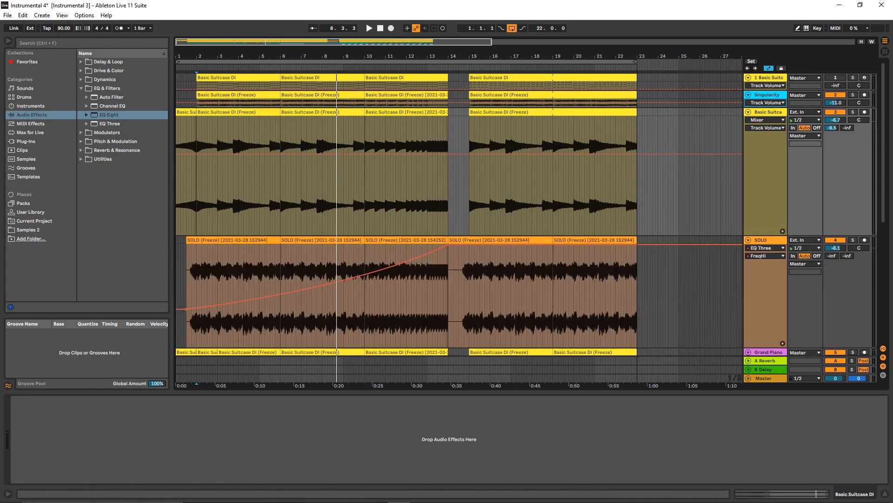
click(748, 112)
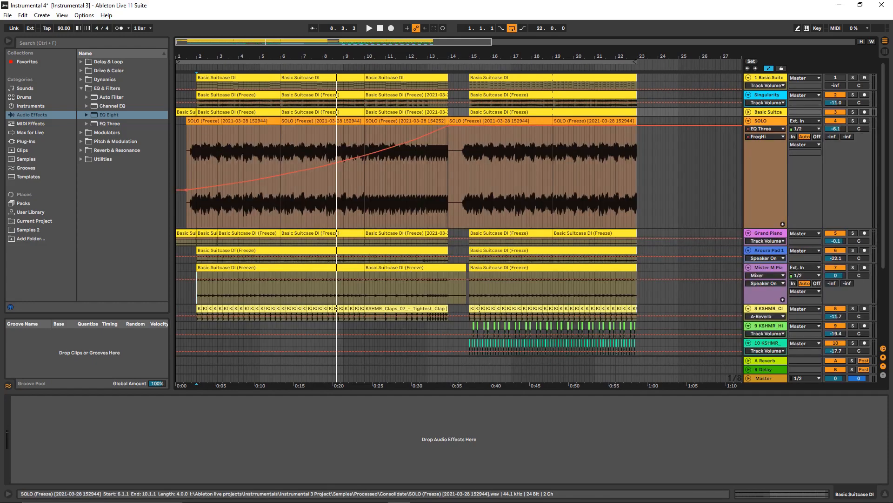
click(406, 121)
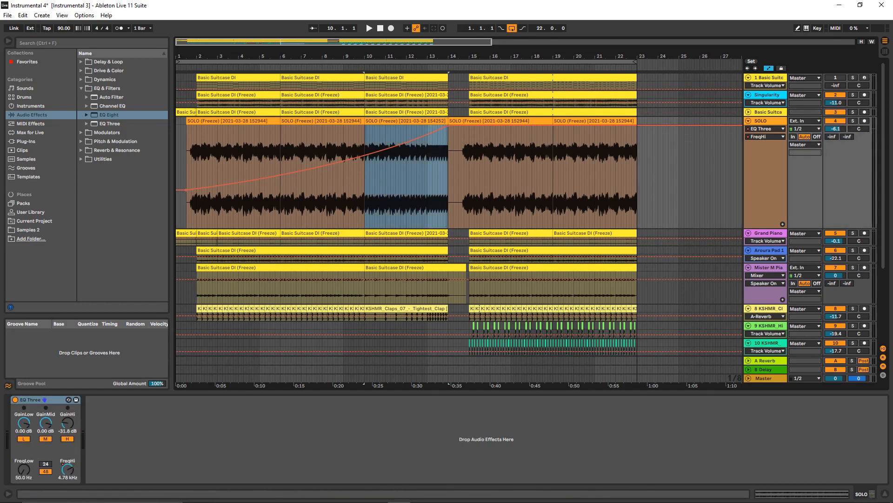
key(shift+Tab)
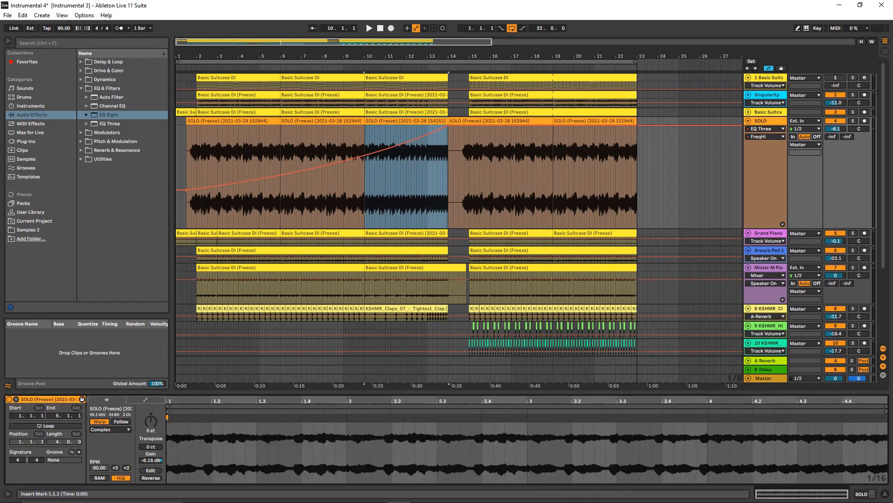
- Show the SOLO clip's Transposition envelope and enlarge the clip view
click(145, 400)
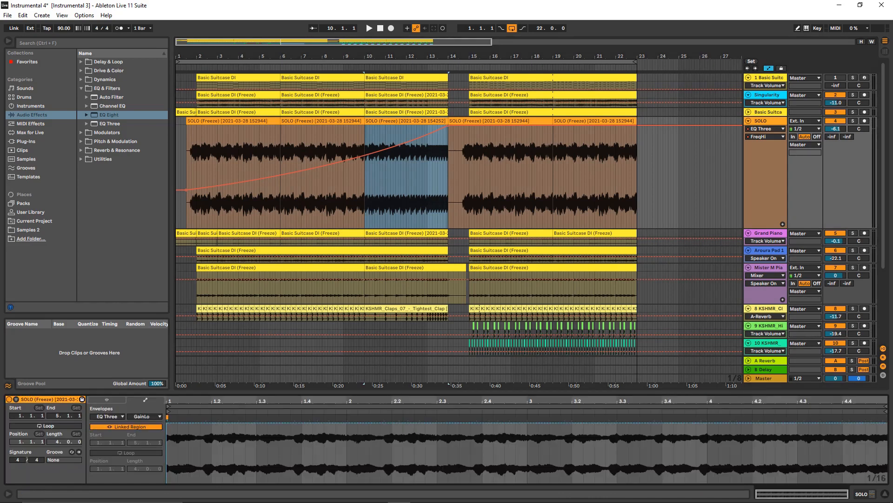
click(144, 416)
click(144, 423)
click(108, 416)
click(106, 423)
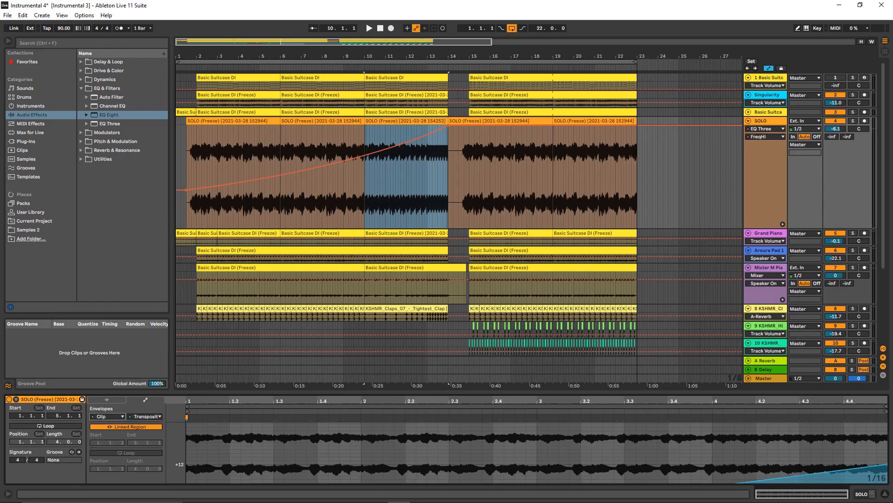
drag(298, 393, 298, 302)
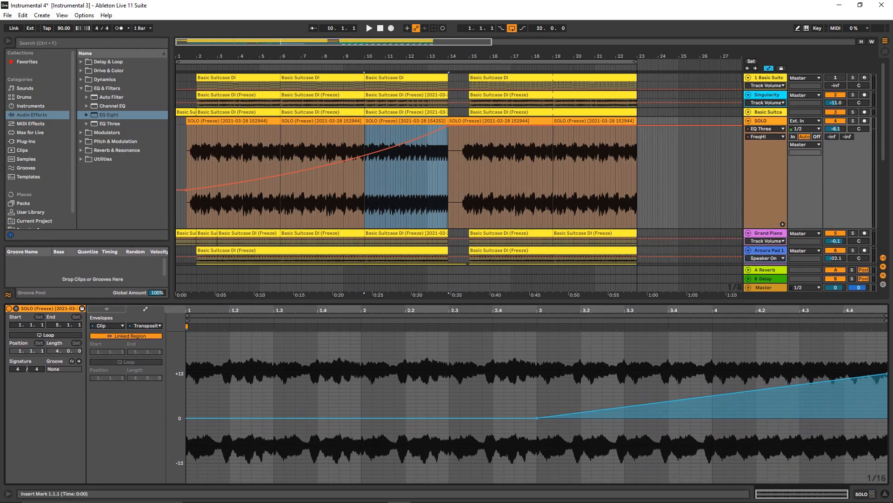
- Play the arrangement from position 10.1.1 and solo the SOLO track
click(406, 177)
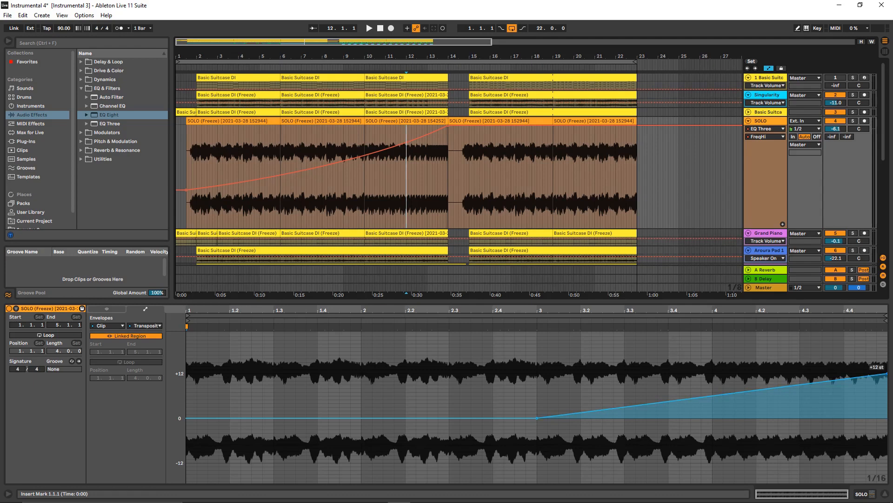
mouse_move(886, 374)
mouse_down()
mouse_move(886, 386)
mouse_move(886, 376)
mouse_up()
click(366, 186)
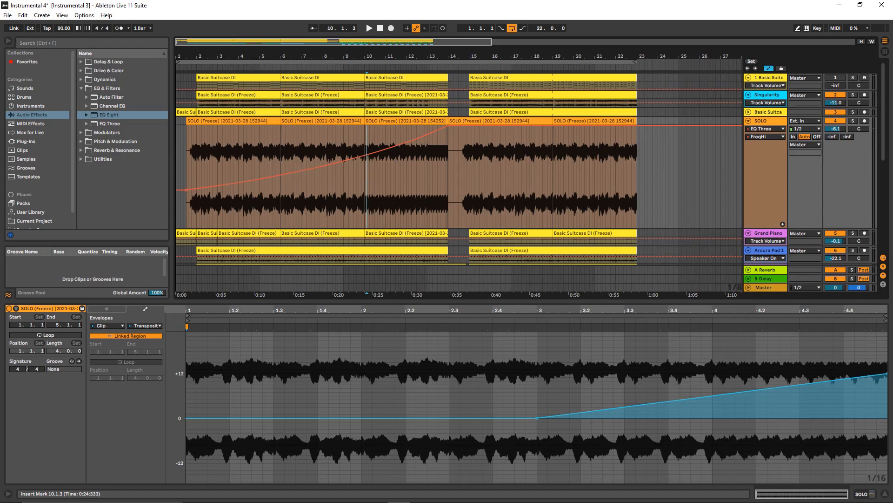
click(365, 186)
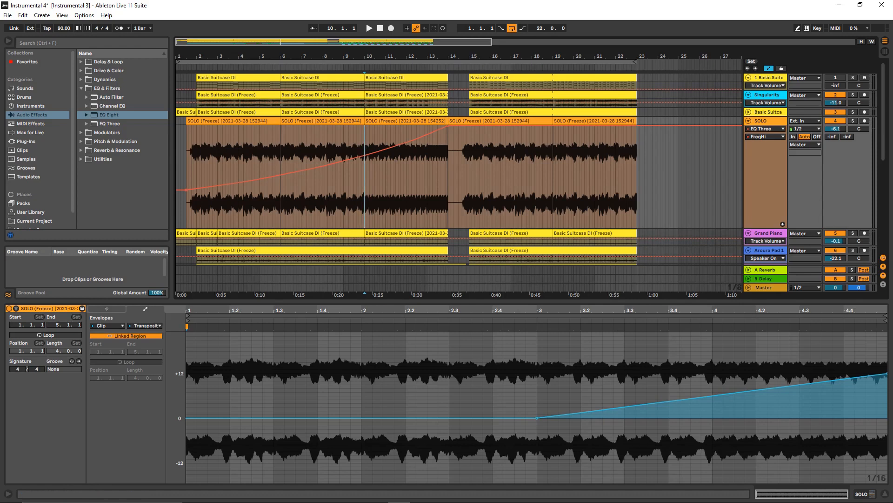
key(space)
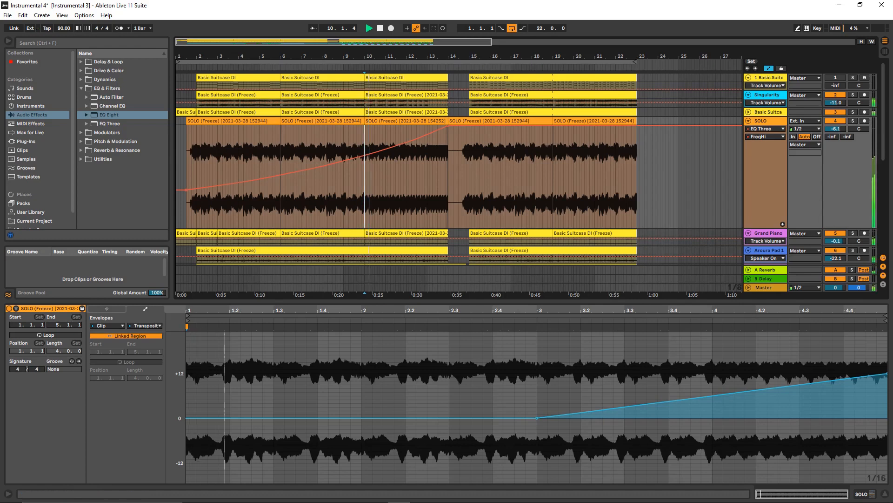
click(859, 129)
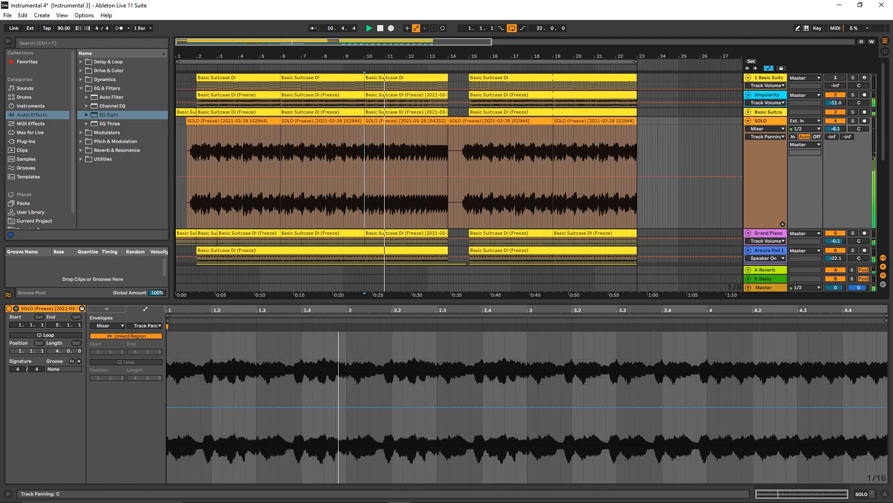
click(852, 121)
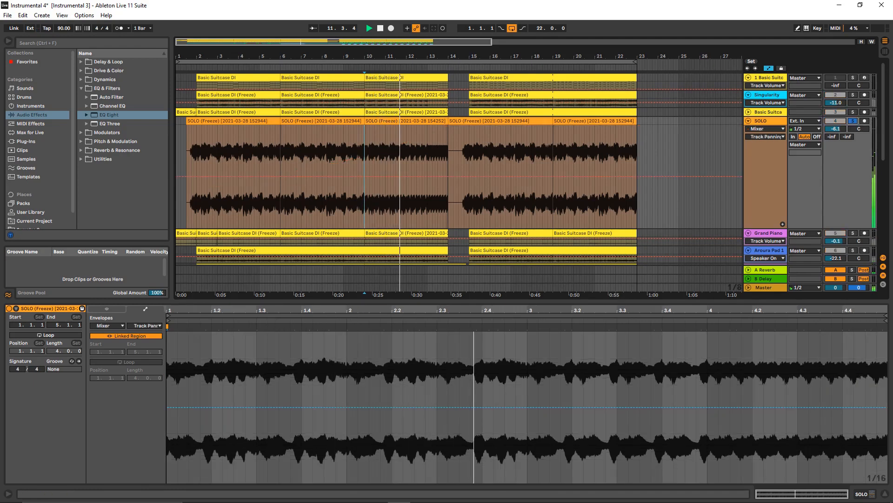
- Switch the clip envelope back to the clip's Transposition during playback, then stop playback
click(147, 325)
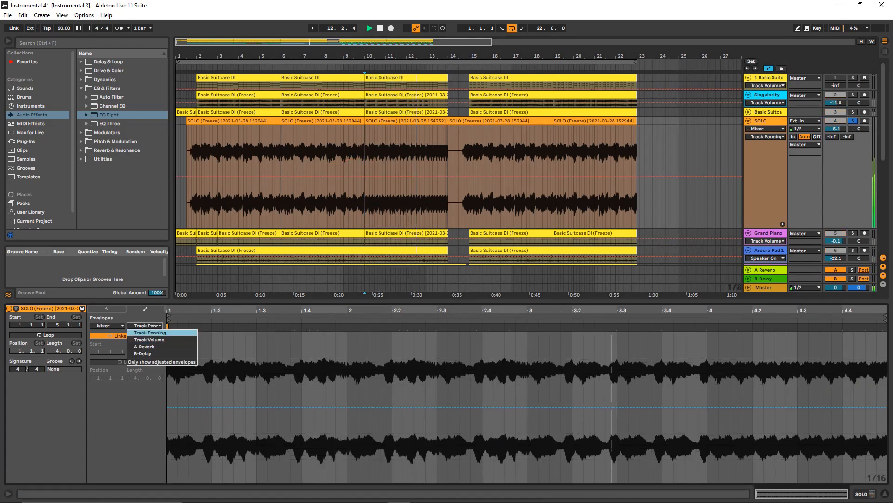
click(148, 332)
click(107, 326)
click(107, 332)
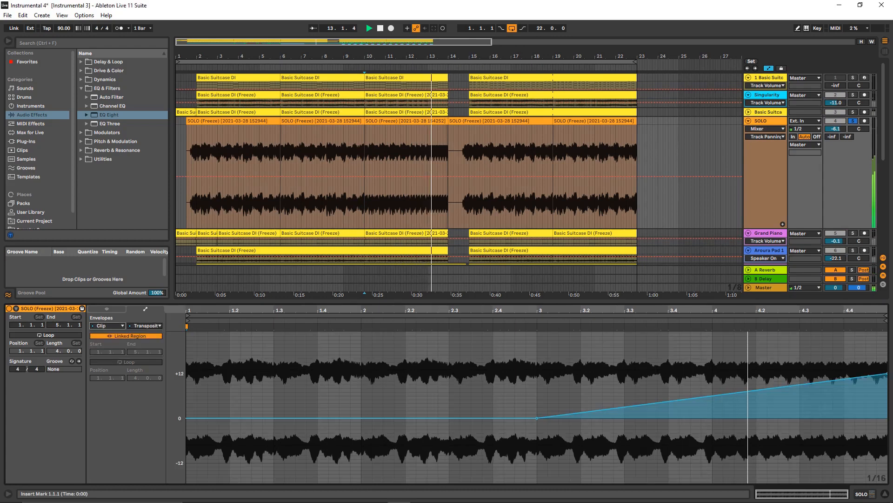
key(space)
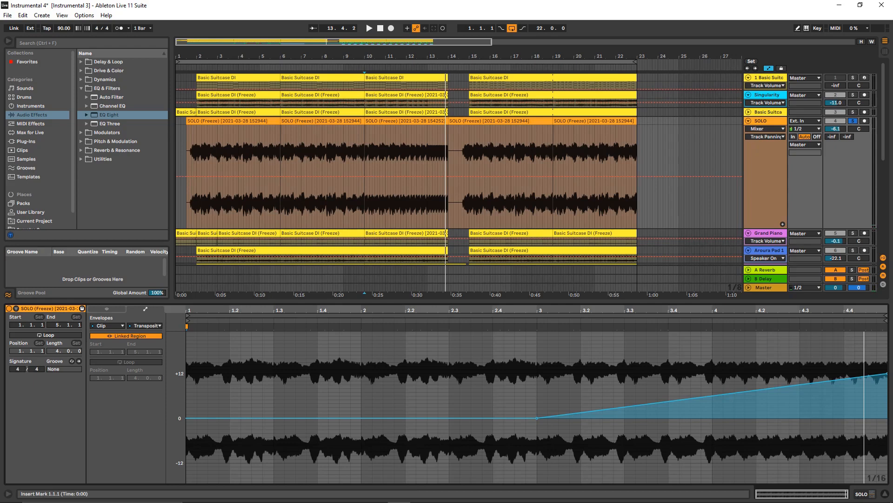
- Replay the soloed SOLO track from position 10.1.1 to hear the transposition rise, then stop playback
click(365, 176)
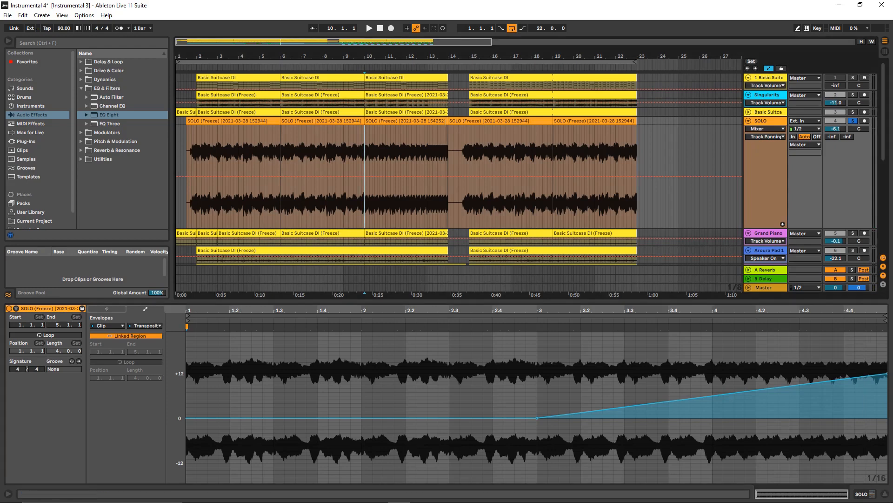
key(space)
key(space)
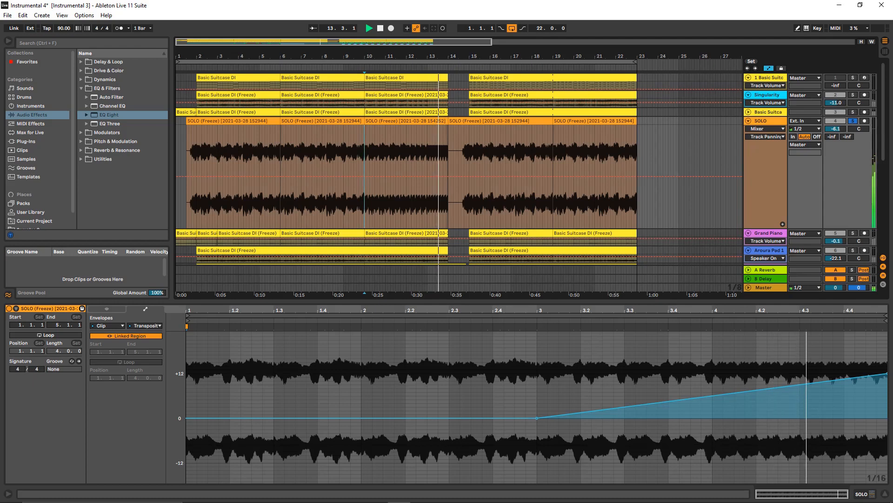
key(space)
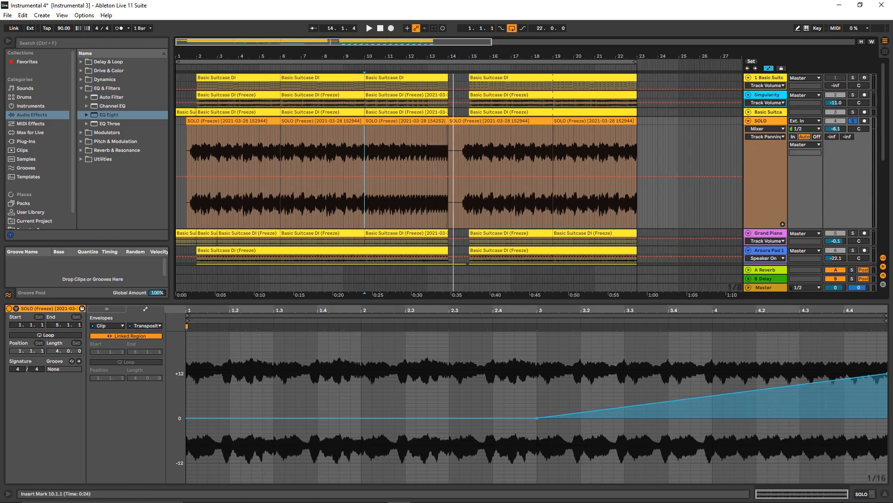
- Examine parts of the SOLO track's clips by marking spans around bars 6 and 10 to 13
drag(230, 396, 186, 395)
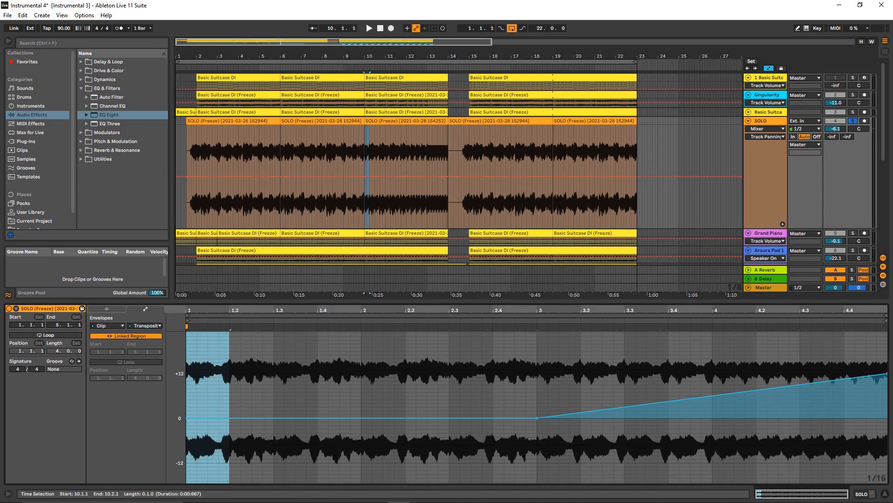
drag(281, 172, 291, 172)
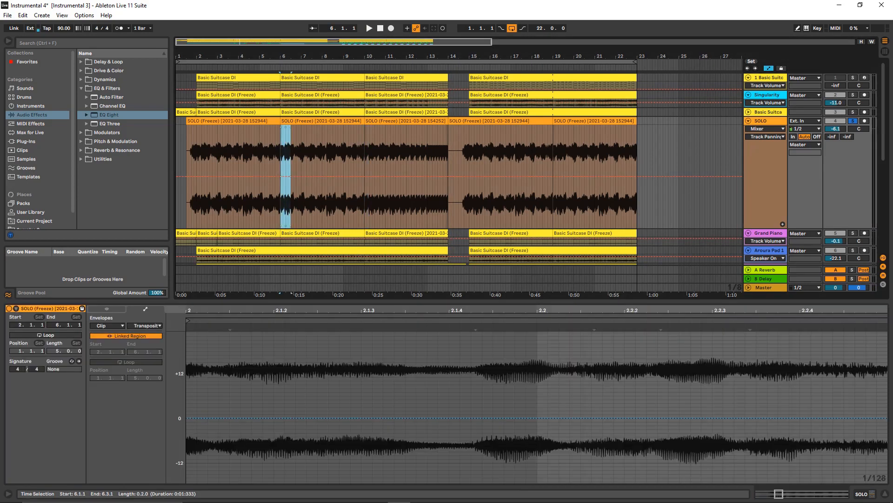
drag(374, 172, 407, 172)
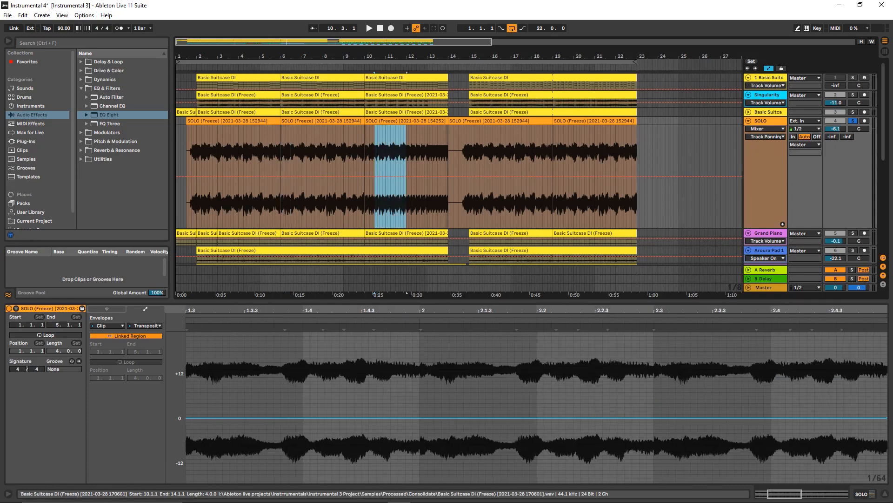
scroll(400, 228, down, 1)
scroll(400, 228, up, 1)
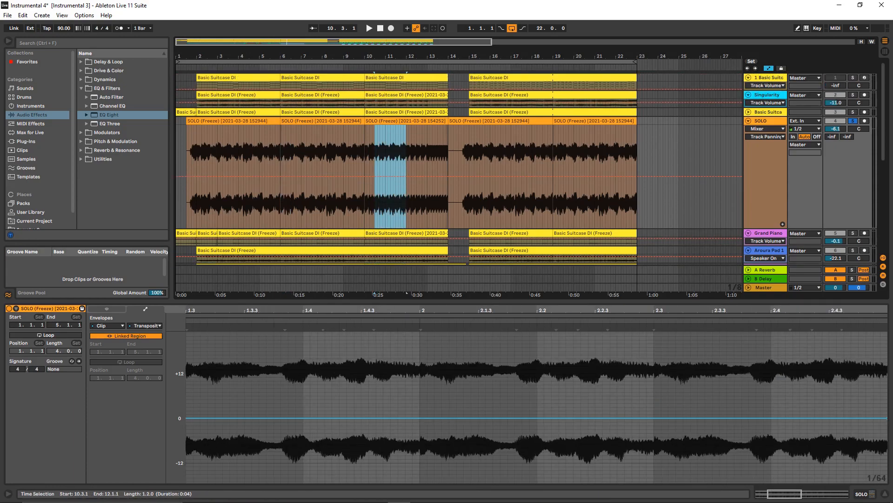
drag(409, 172, 411, 172)
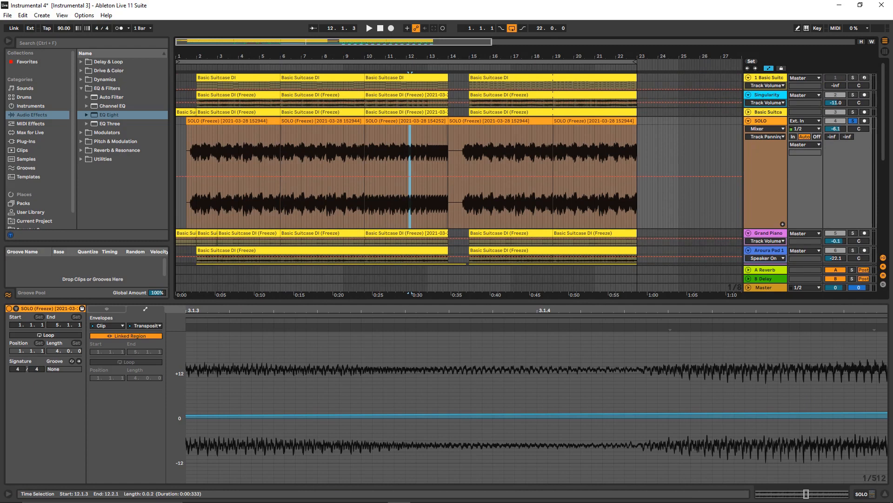
click(428, 173)
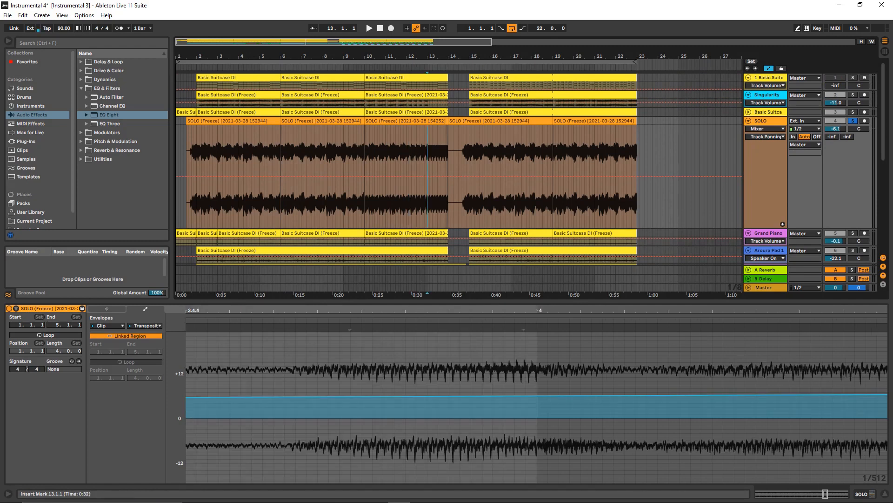
- Play the soloed SOLO track again from position 10.1.1
click(367, 172)
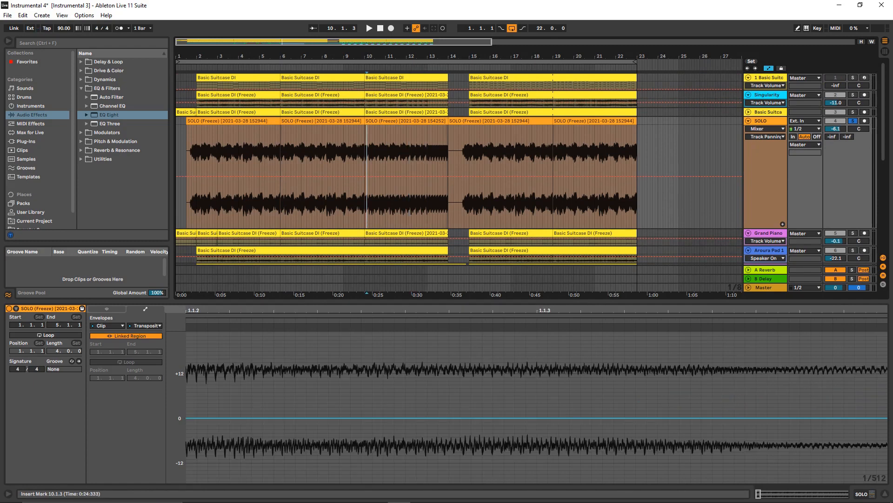
key(Left)
key(space)
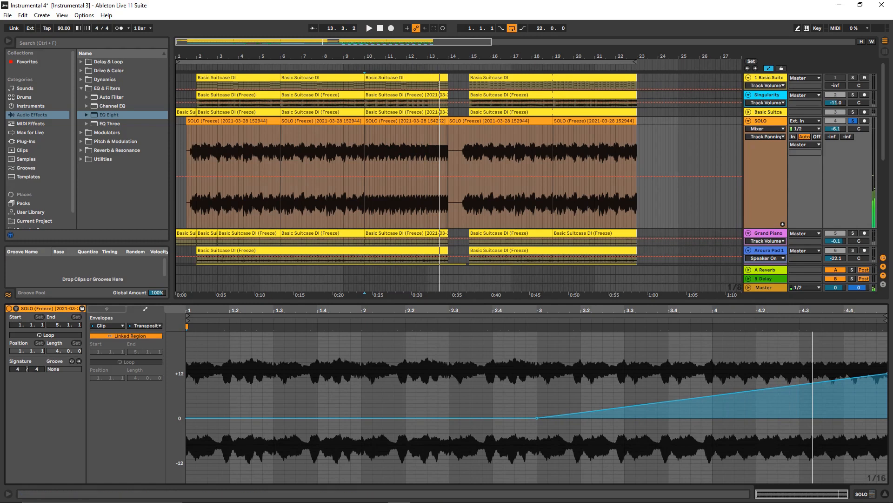
- Mark successive sections of the SOLO clip's Transposition envelope, from its flat start through the rising ramp in bars 3 and 4
drag(187, 400, 317, 400)
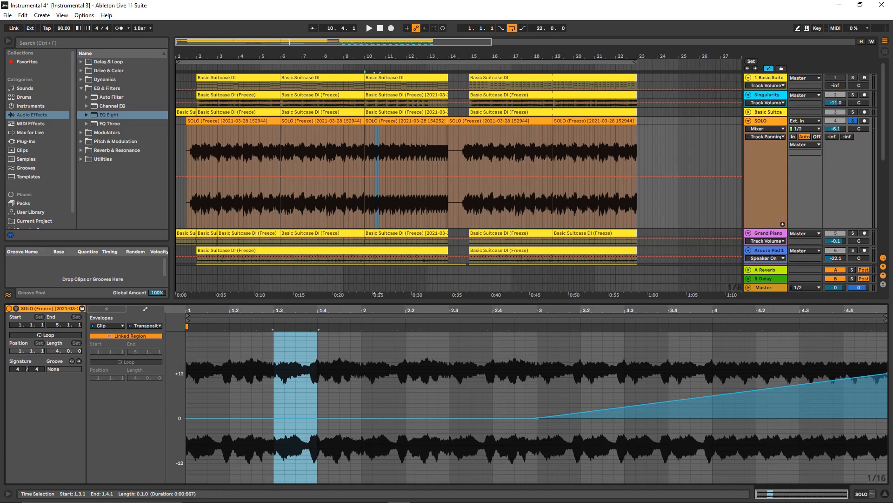
drag(537, 400, 603, 400)
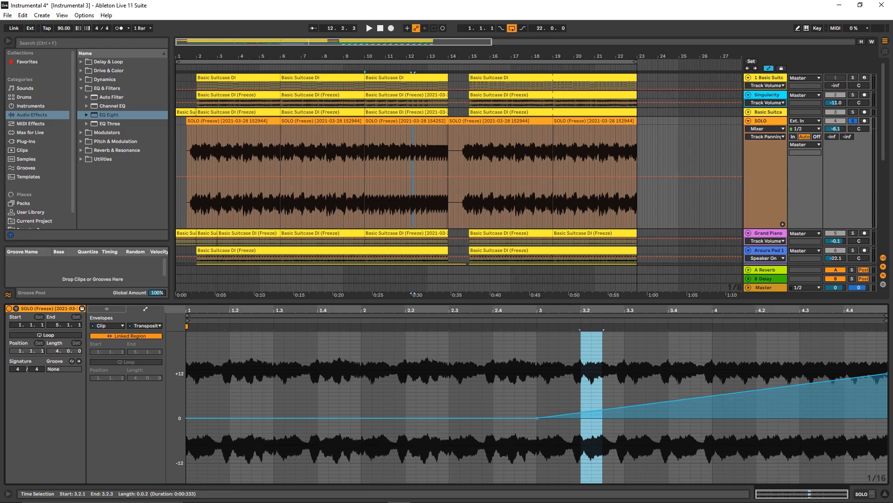
click(723, 419)
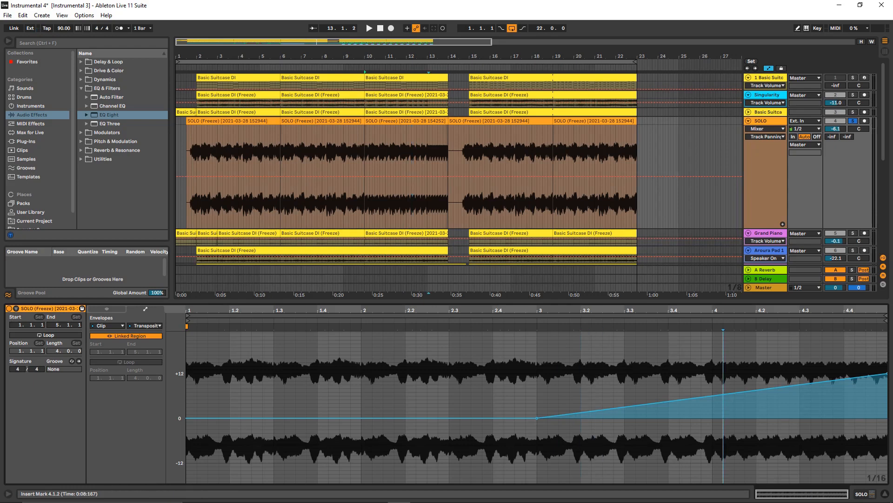
key(shift+Left)
key(Right)
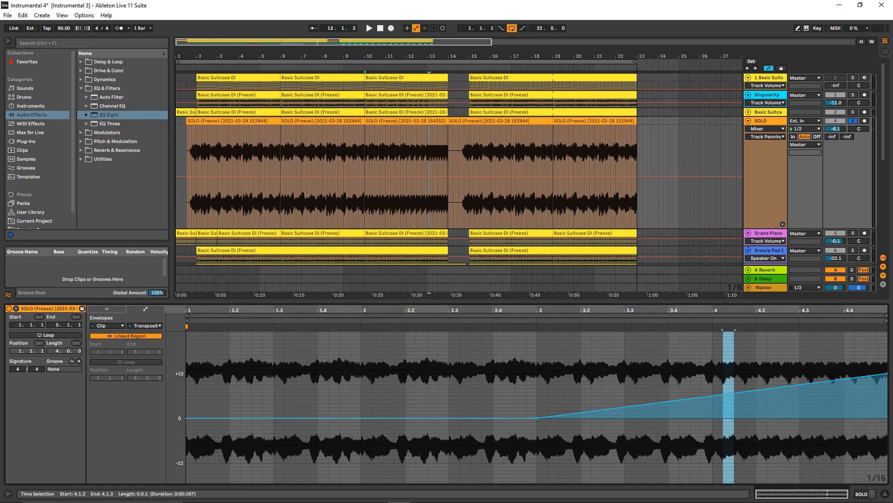
drag(746, 431, 877, 431)
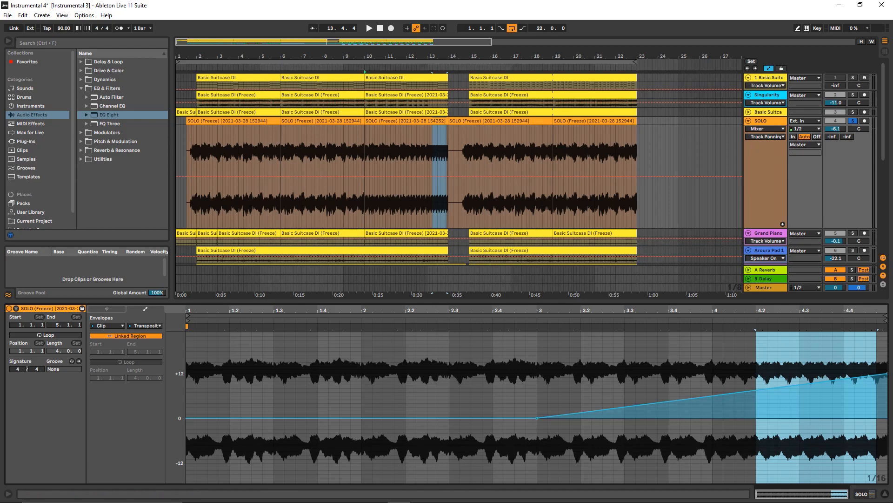
- Shrink the enlarged tracks to fit the arrangement height and unsolo the SOLO track
key(u)
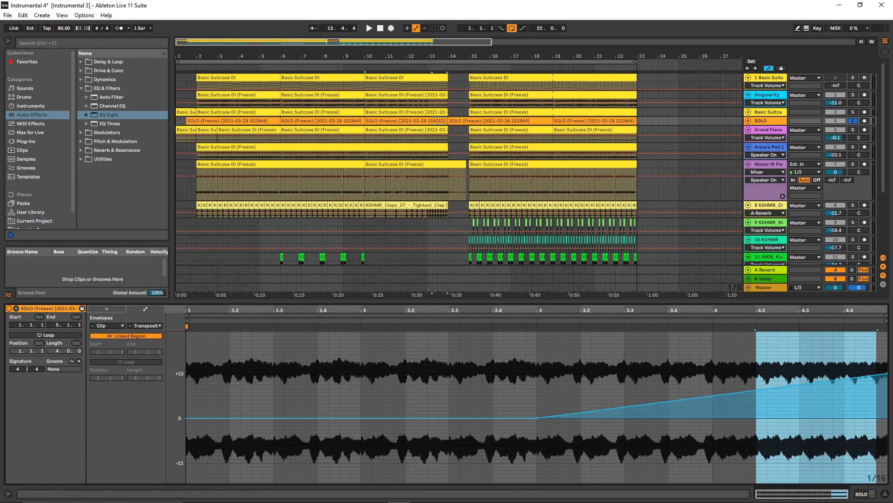
click(853, 121)
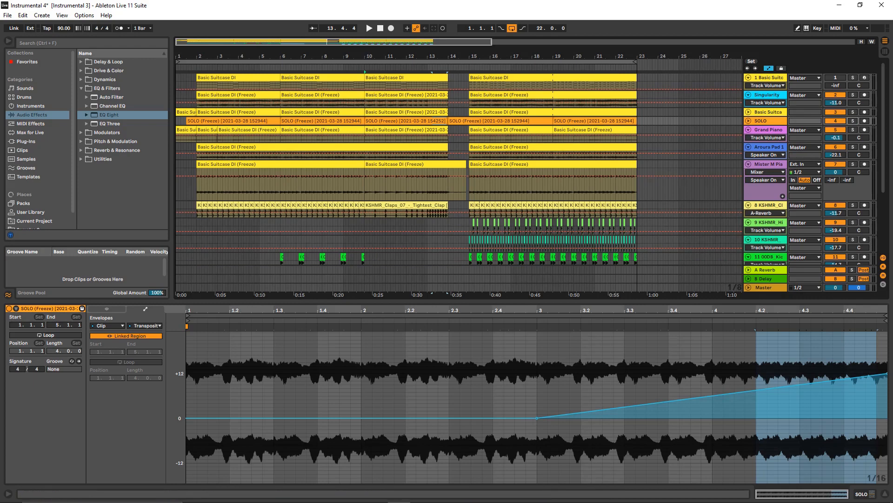
scroll(382, 94, down, 1)
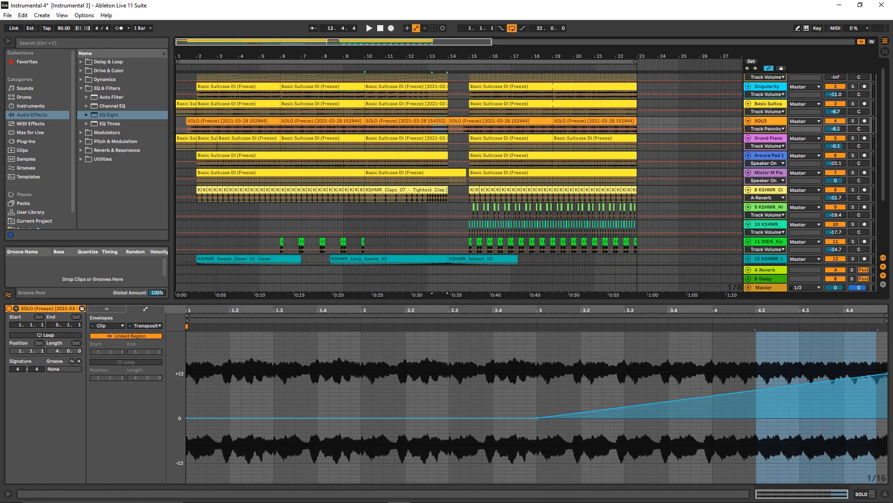
- Solo the Basic Suitcase track, play it from position 10.1.1, and stop at the end of bar 13
click(853, 86)
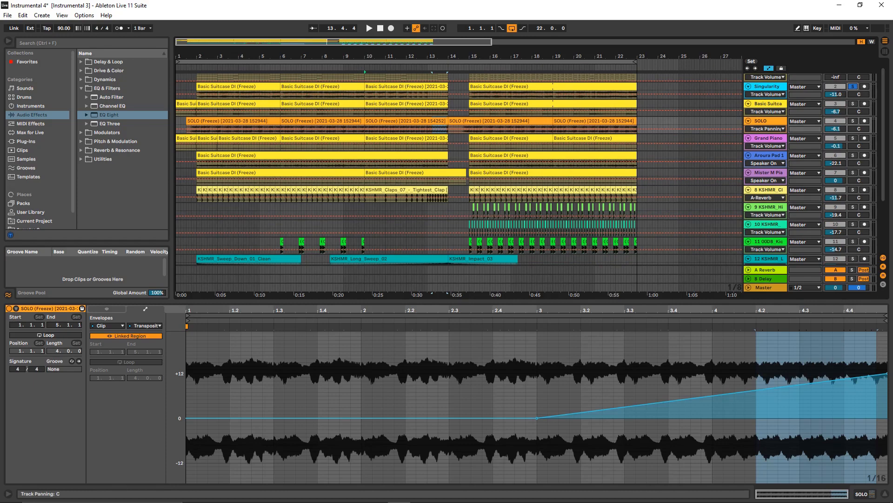
click(853, 104)
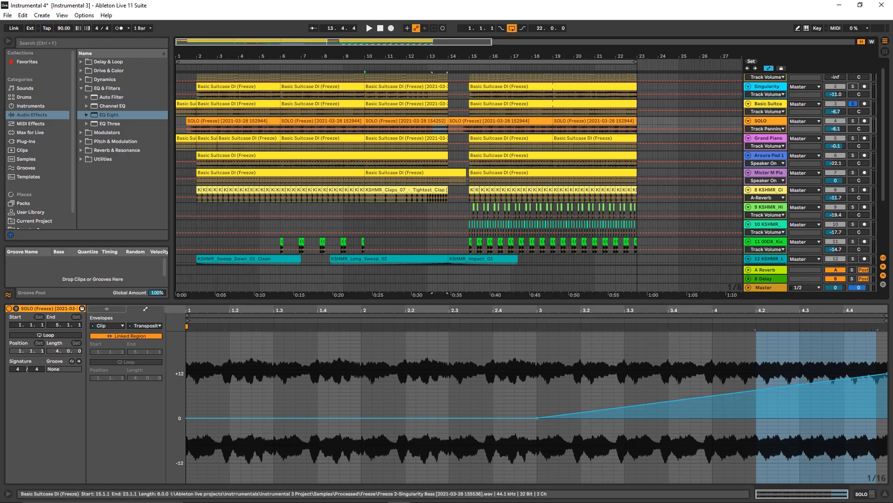
click(365, 95)
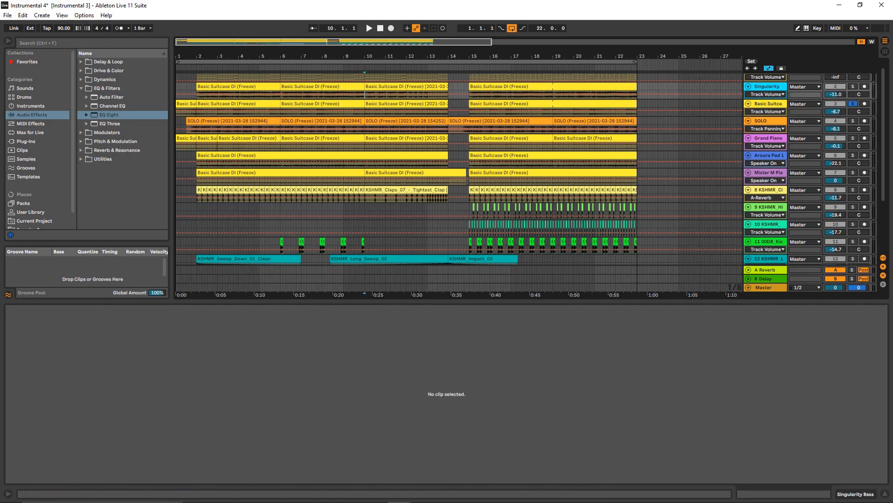
key(space)
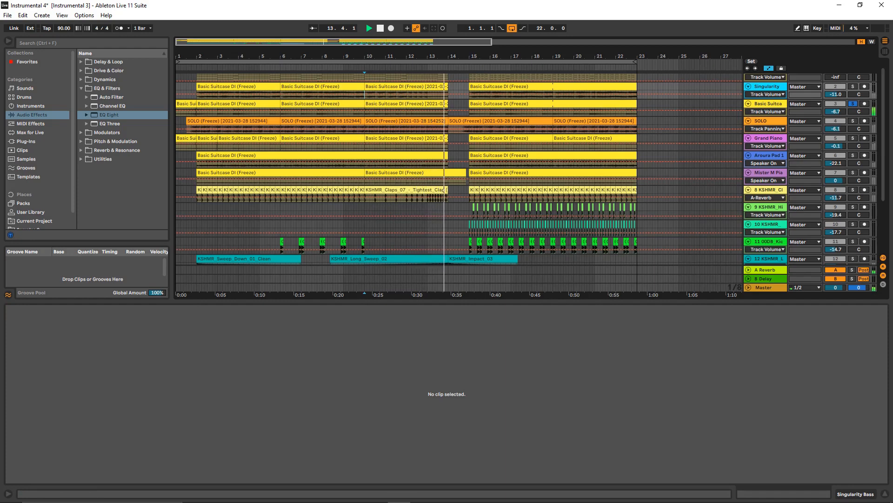
key(space)
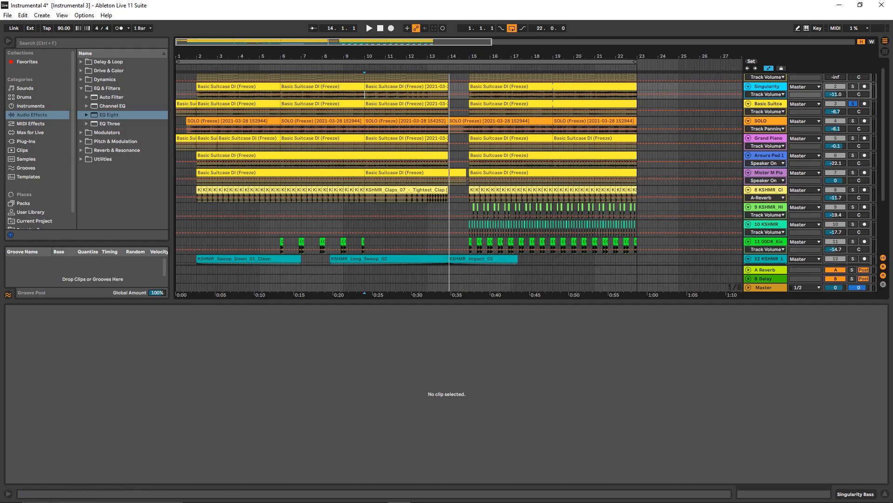
- Enlarge the Basic Suitcase track, open its clip starting at bar 10, and check the clip's warp mode options
drag(766, 117, 766, 195)
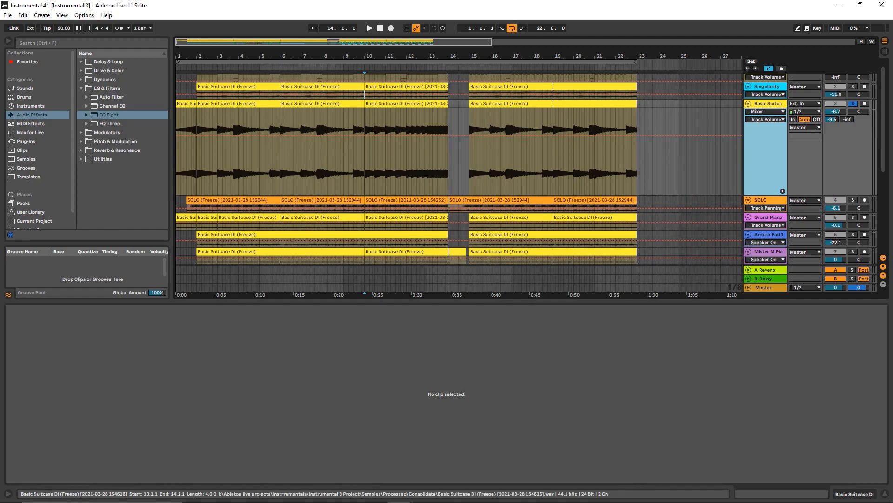
click(403, 104)
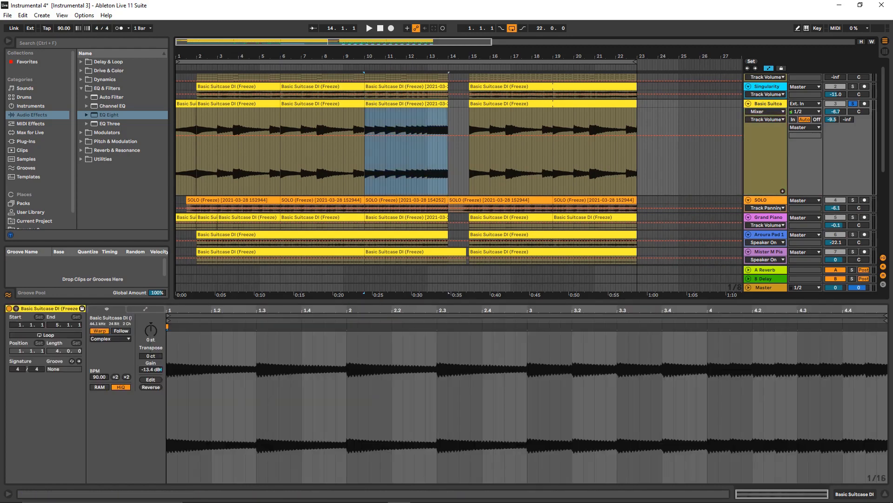
click(110, 339)
click(110, 373)
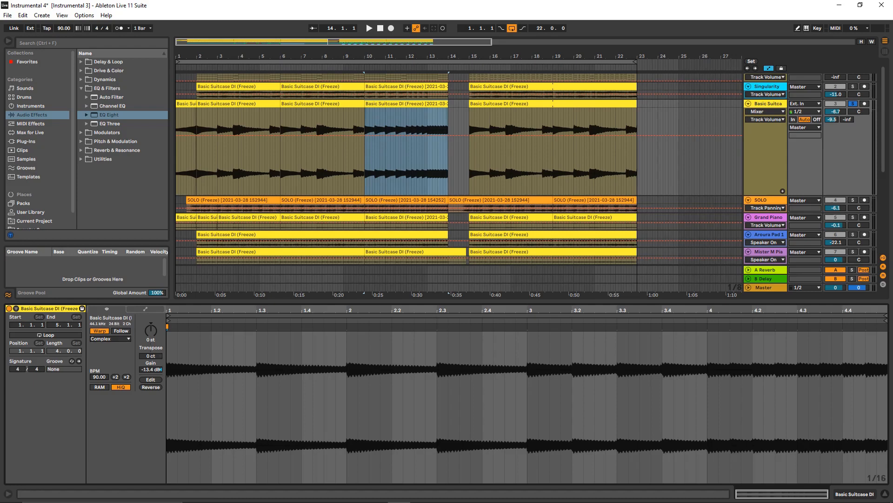
- Fit all track heights, then enlarge the KSHMR claps track and zoom in on position 10.1.1 with automation hidden
key(h)
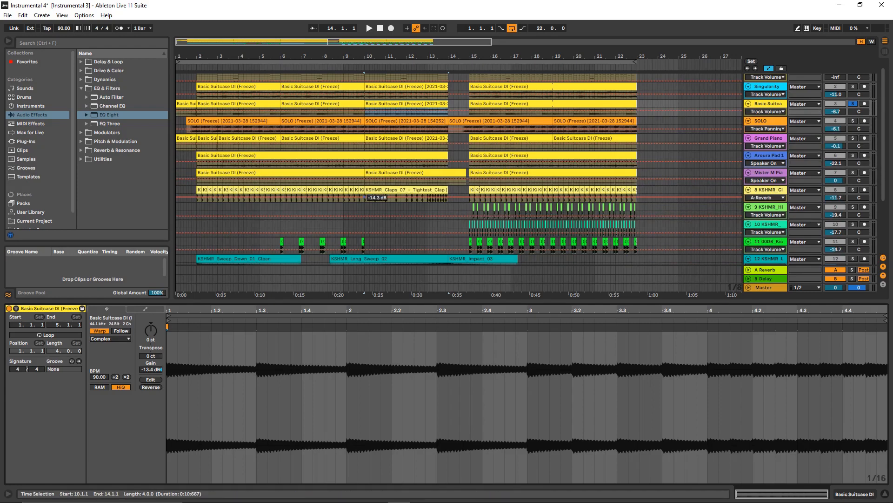
click(365, 196)
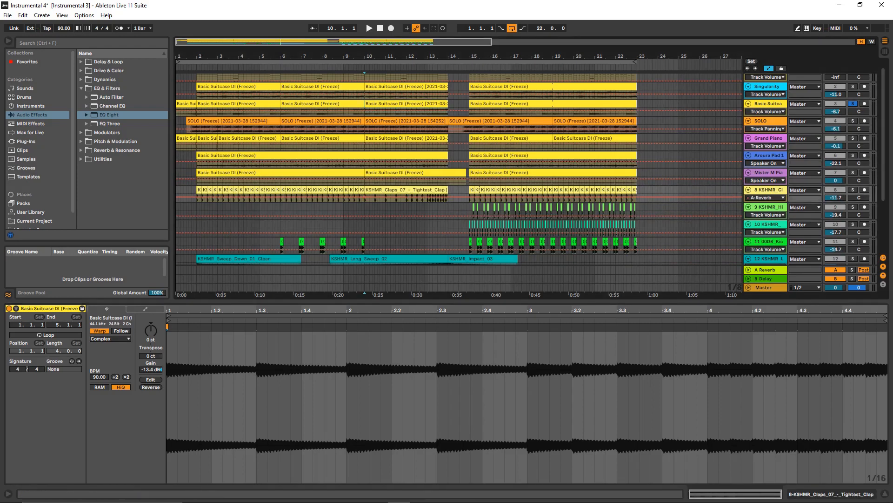
drag(765, 202, 766, 250)
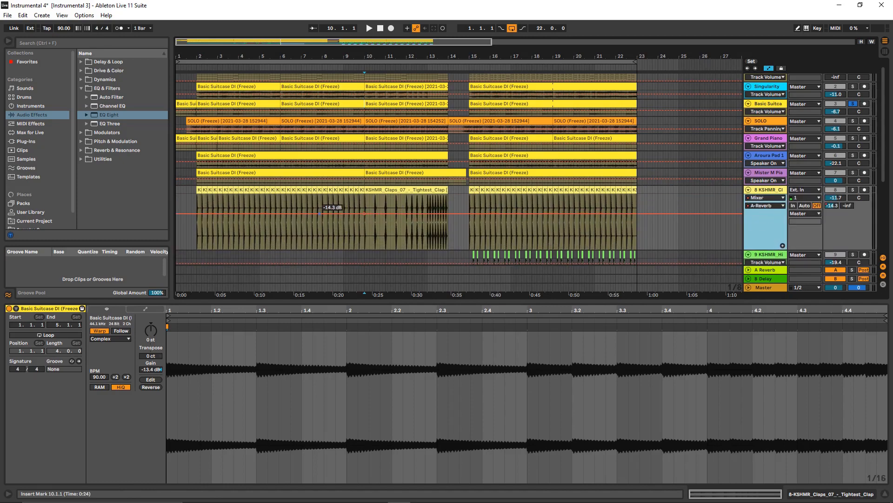
click(769, 68)
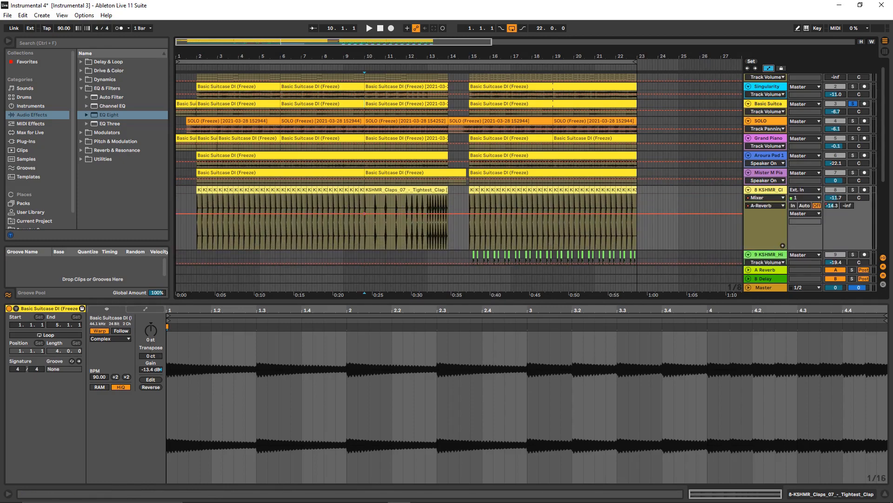
scroll(373, 222, up, 3)
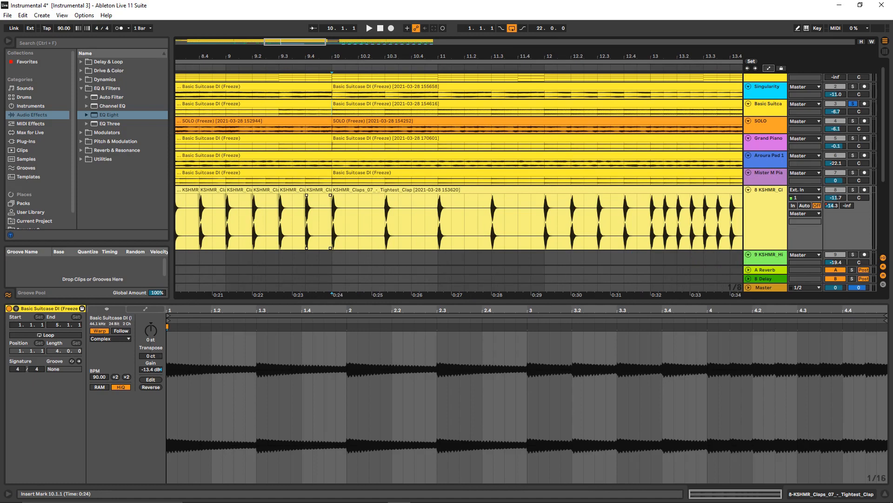
- Solo the KSHMR claps track alongside Basic Suitcase and play both from position 10.1.1 to bar 14
key(space)
key(space)
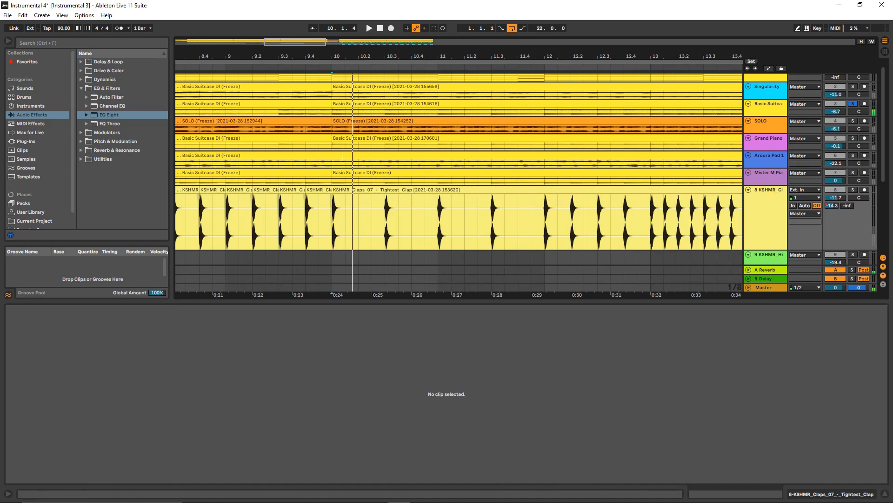
key(s)
key(space)
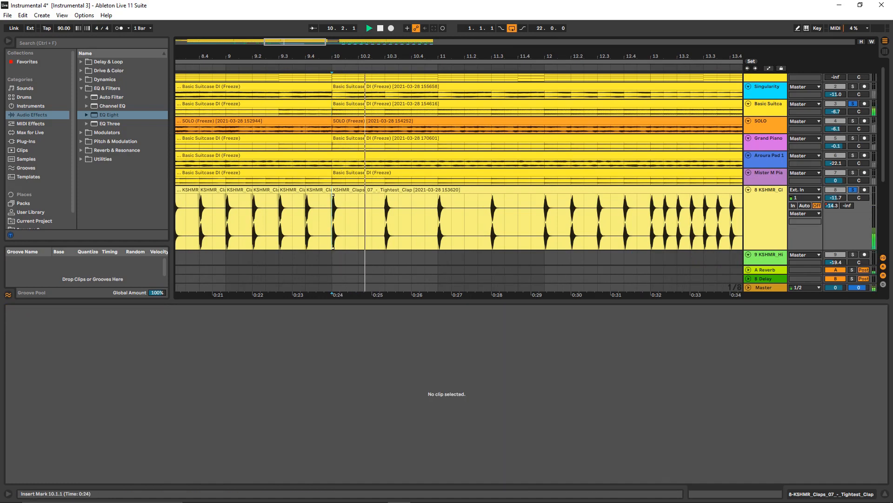
scroll(516, 214, down, 4)
scroll(471, 214, up, 4)
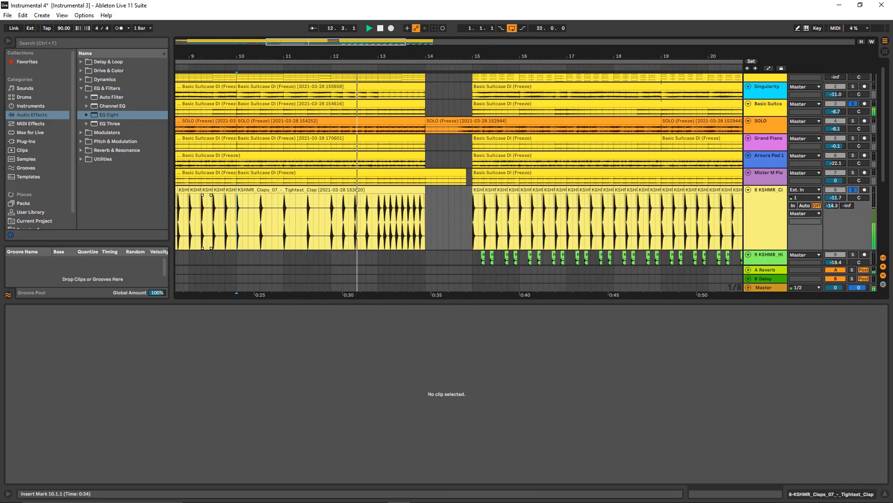
scroll(213, 219, up, 3)
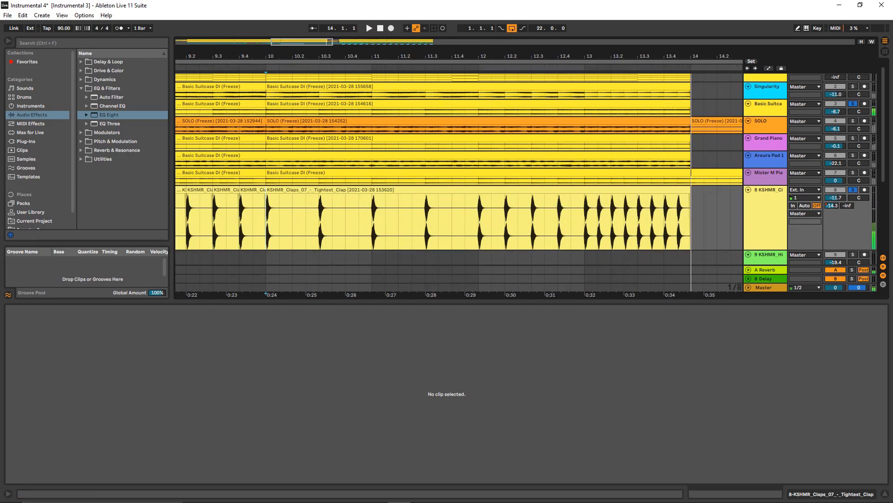
key(space)
- Open the claps clip at bar 10 and show its clip Transposition envelope
click(353, 190)
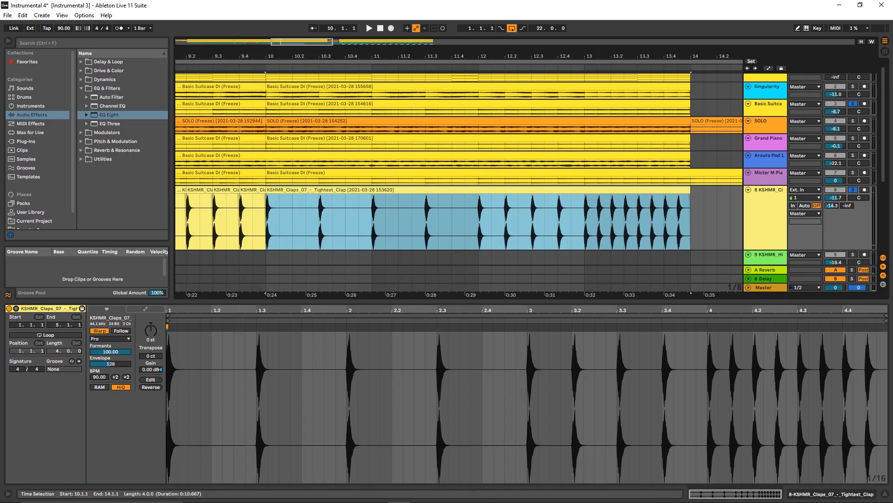
click(146, 308)
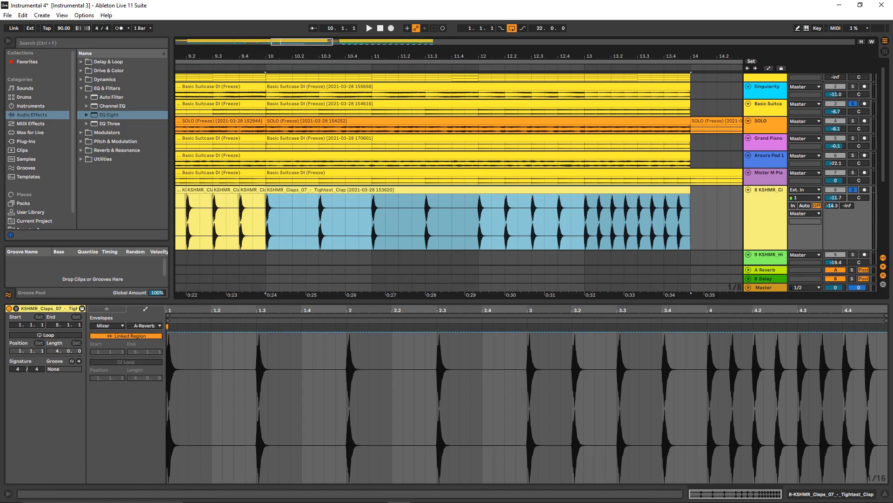
click(107, 325)
click(101, 331)
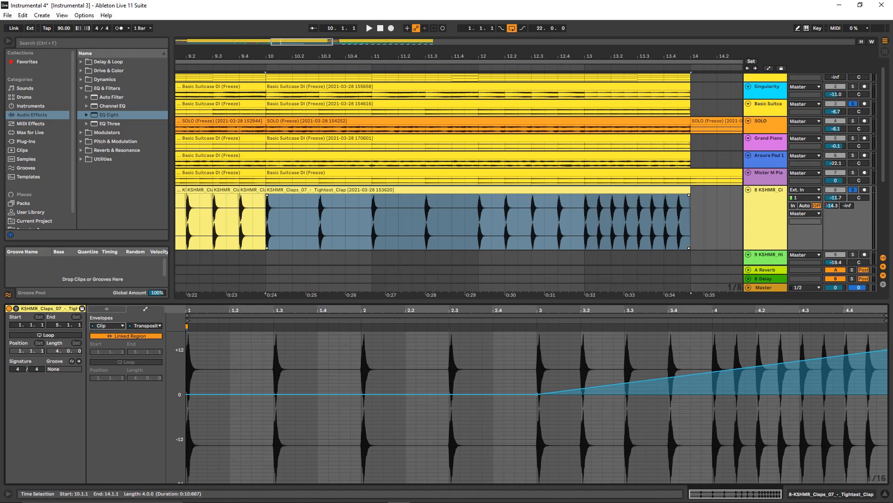
- Compare the clap spacing in the claps clip by highlighting 10.1.1 to 10.3.1 and 12.1.1 to 12.2.1, twice each
drag(267, 221, 319, 221)
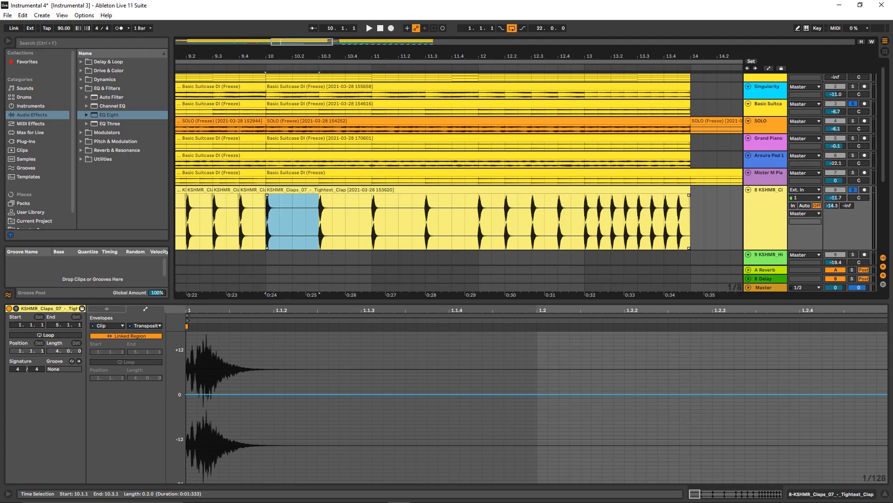
drag(479, 221, 505, 221)
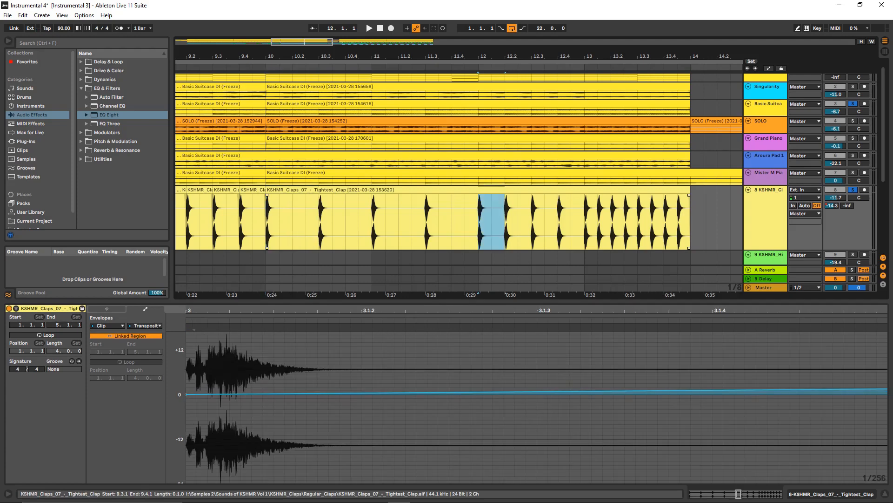
drag(268, 221, 320, 221)
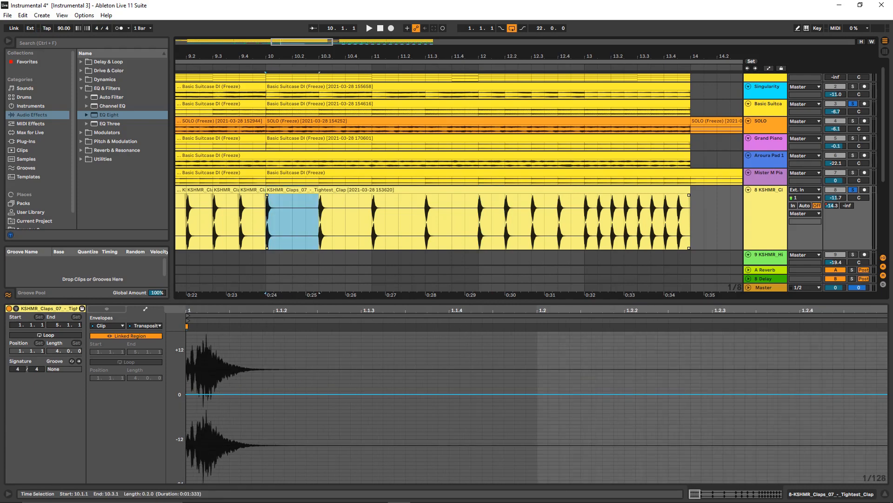
drag(480, 221, 505, 221)
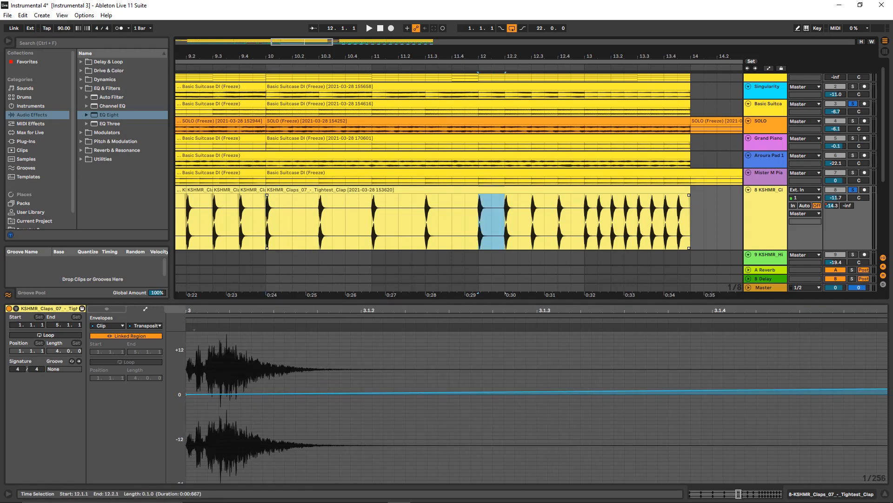
- Examine the faster claps in bar 13, highlighting 13.2.1 to 13.2.3, 13.2.3 to 13.3.1 and the full bar up to 14.1.1
drag(585, 221, 598, 221)
key(Right)
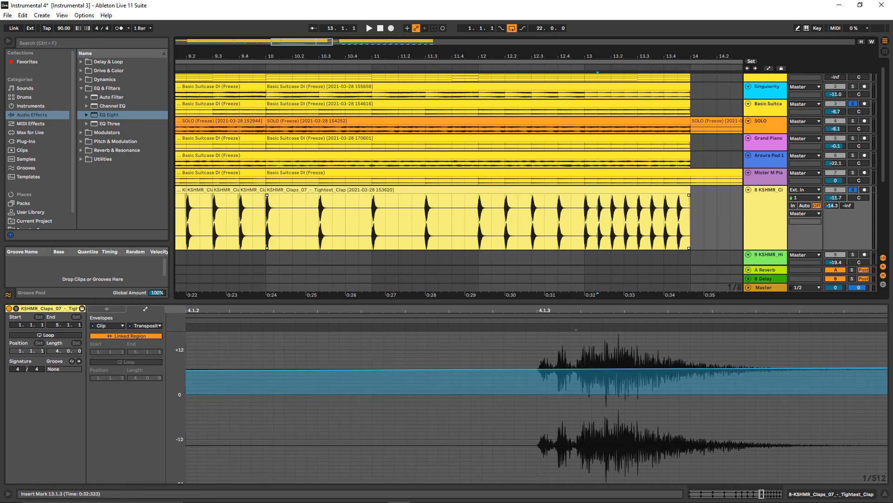
key(Right)
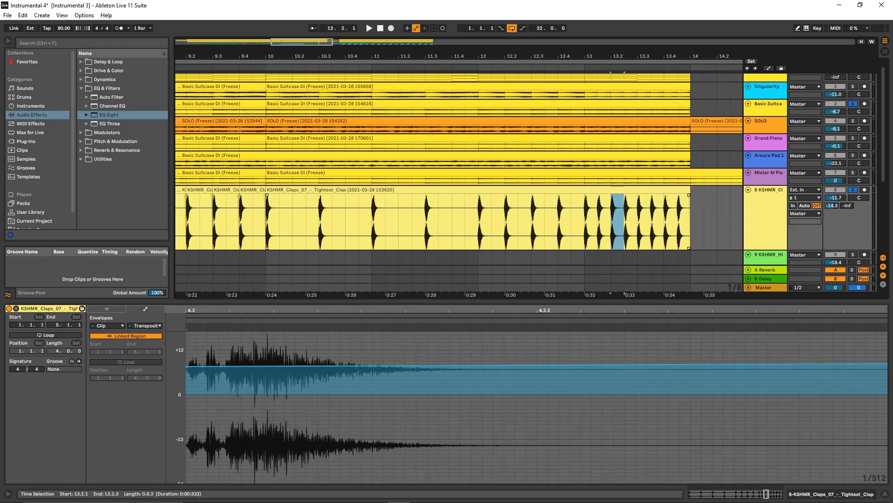
key(Right)
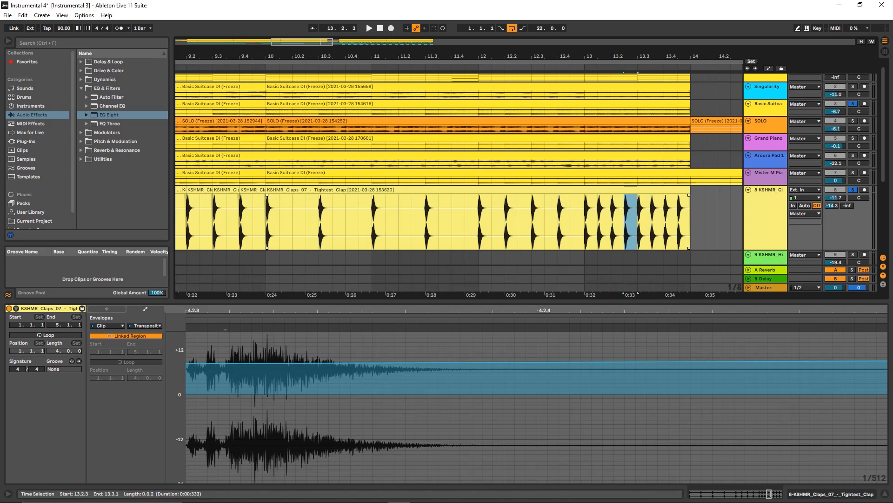
drag(585, 222, 690, 221)
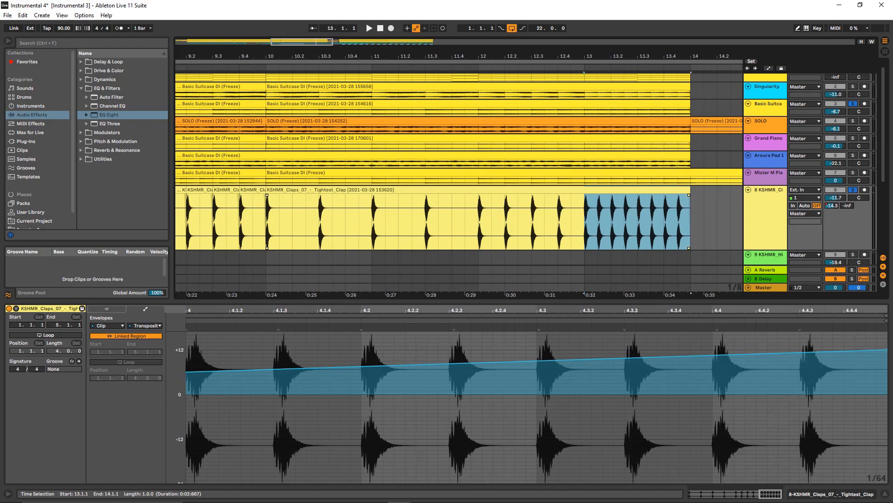
- Turn on the metronome, clear the track solos, and play the claps briefly from position 10.1.3
scroll(281, 222, down, 5)
click(279, 222)
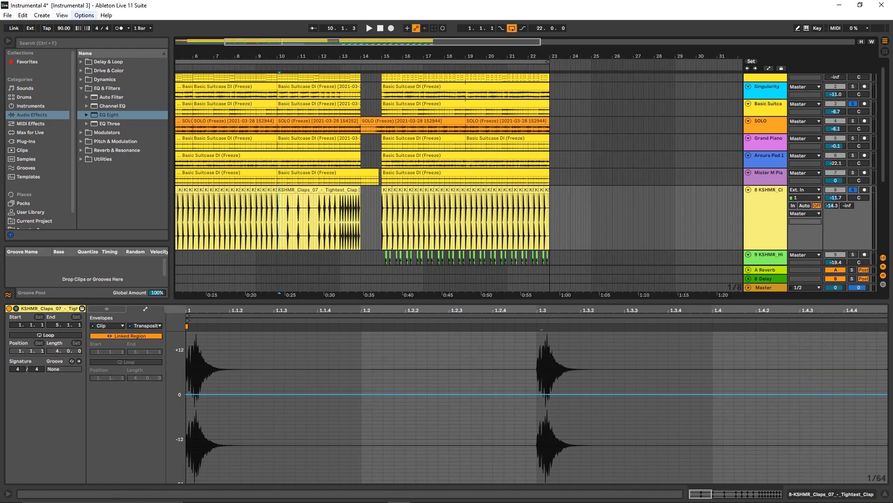
click(120, 28)
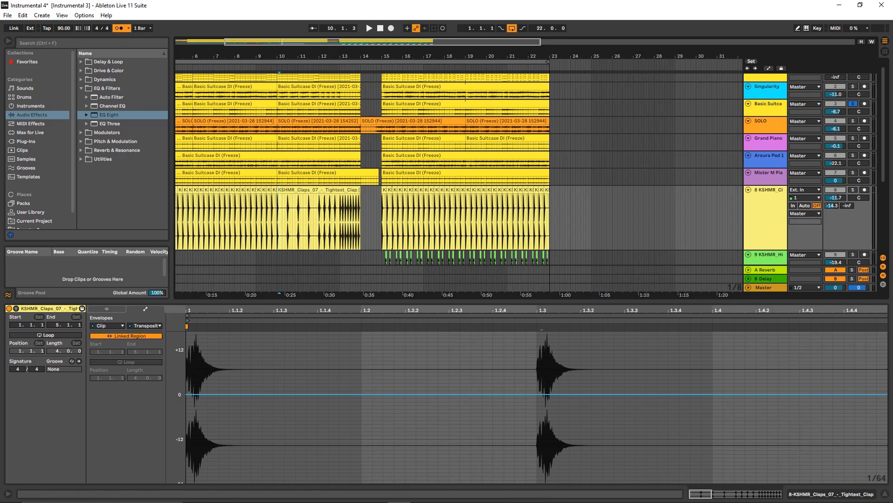
key(space)
key(space)
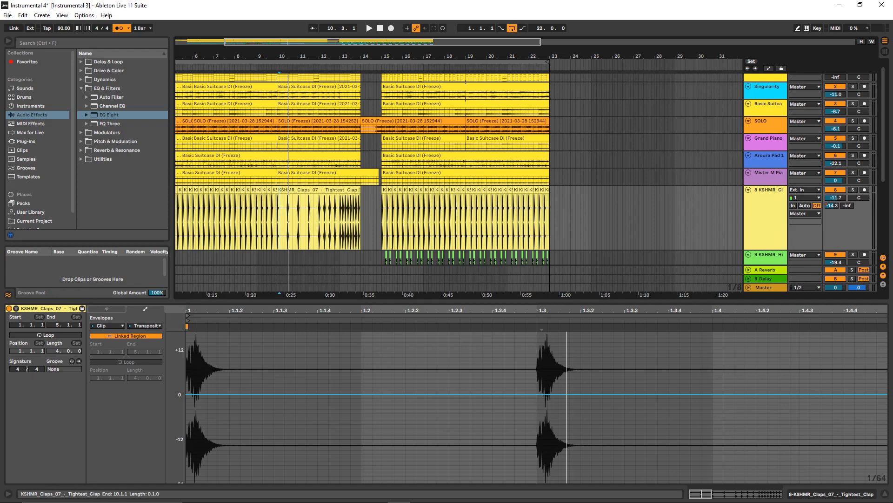
- Highlight the claps clip's first gap from 10.1.1 to 10.3.1 and its final bar from 13.1.1 to 14.1.1
scroll(287, 219, up, 2)
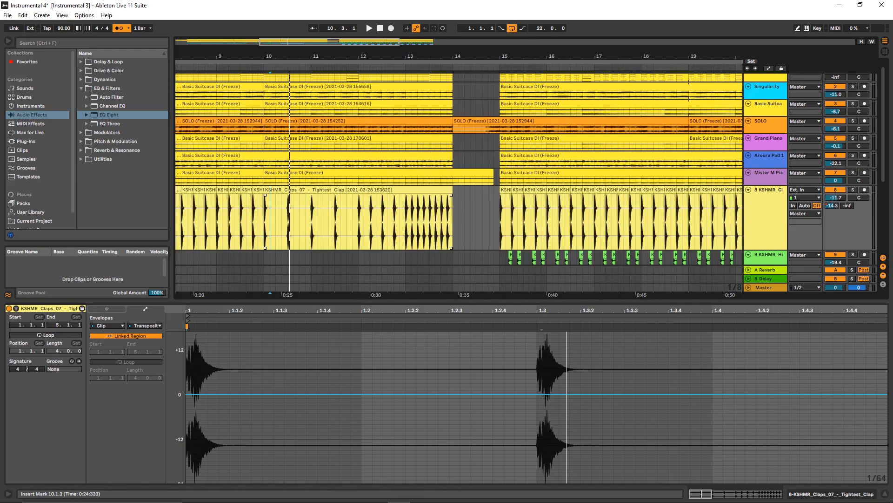
drag(270, 219, 288, 219)
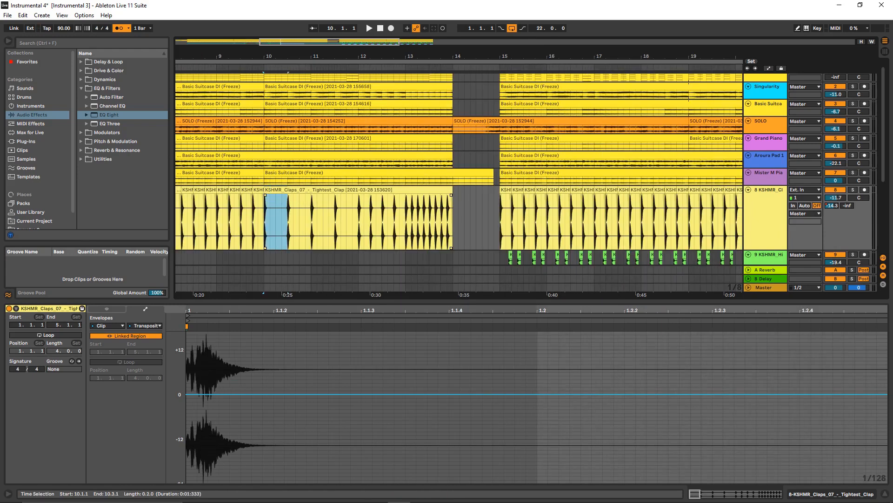
drag(359, 219, 453, 218)
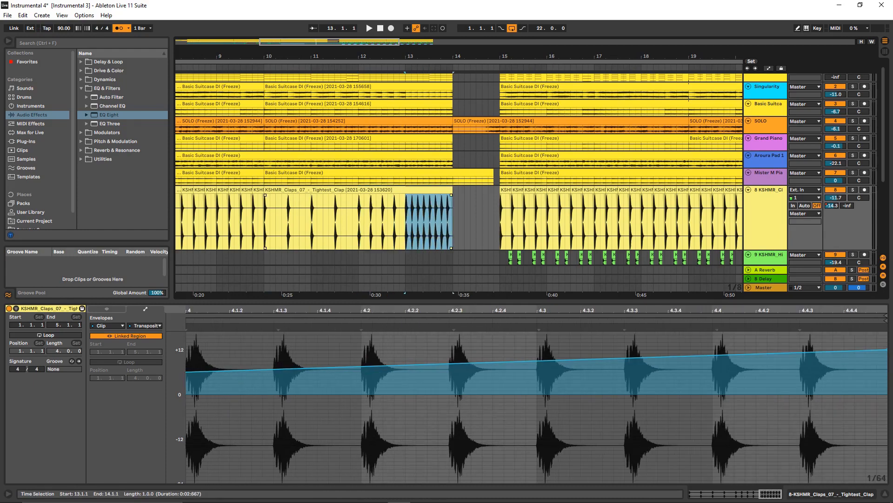
- Highlight the claps from 10.1.3 to 12.3.3 and return all tracks to arrangement playback
drag(446, 56, 115, 25)
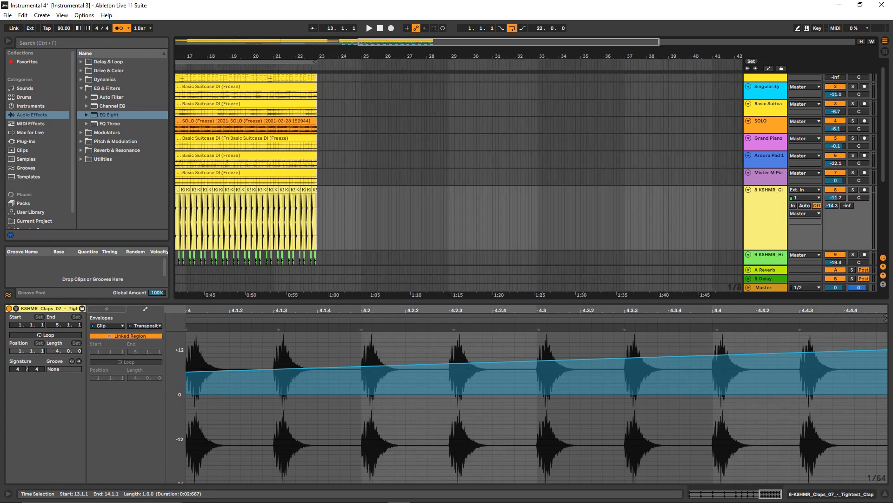
drag(289, 56, 616, 57)
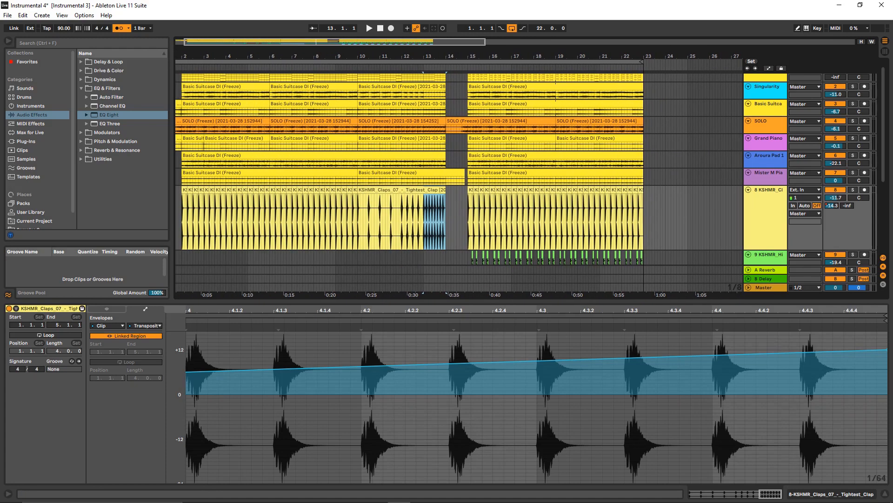
drag(359, 219, 415, 218)
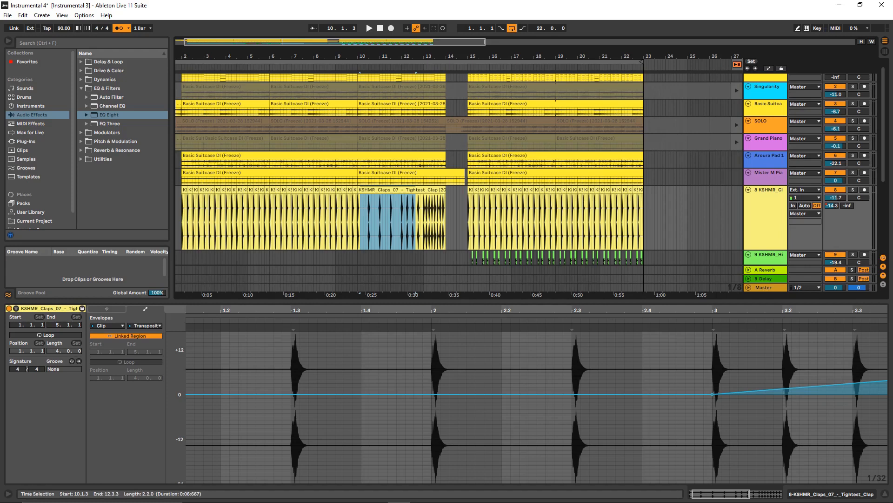
key(F10)
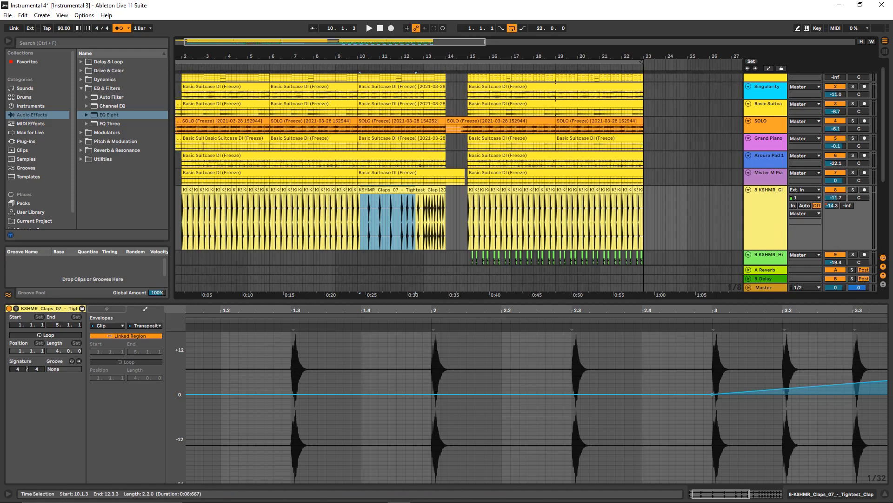
- Mark the claps clip's end at 14.1.1 and open the KSHMR_Long_Sweep_02 clip on track 12 to view its full waveform
scroll(458, 169, up, 1)
click(446, 228)
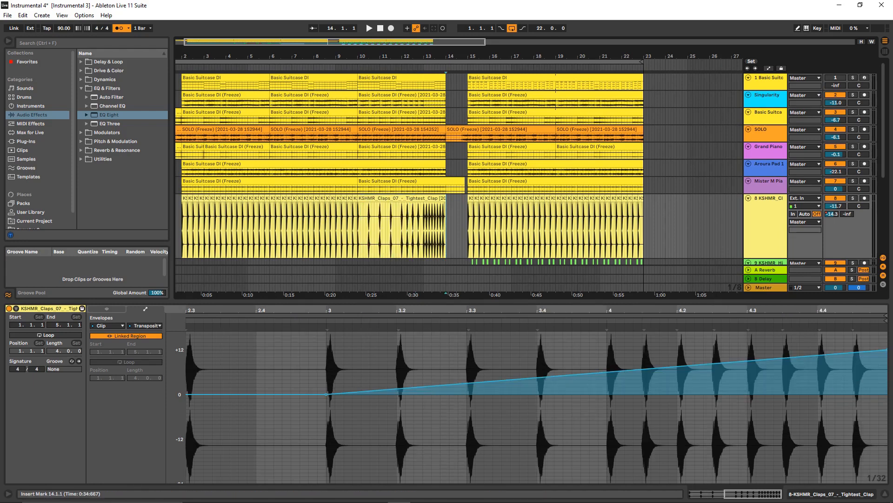
scroll(628, 261, down, 3)
scroll(459, 186, down, 10)
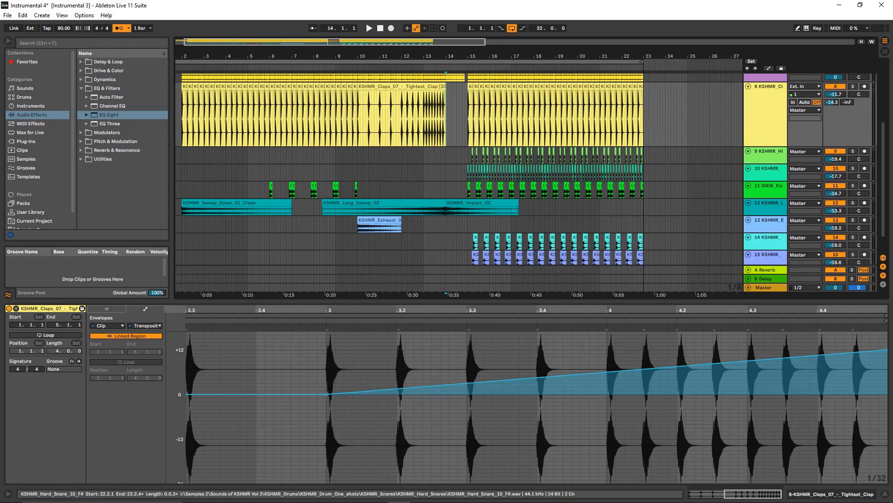
click(396, 179)
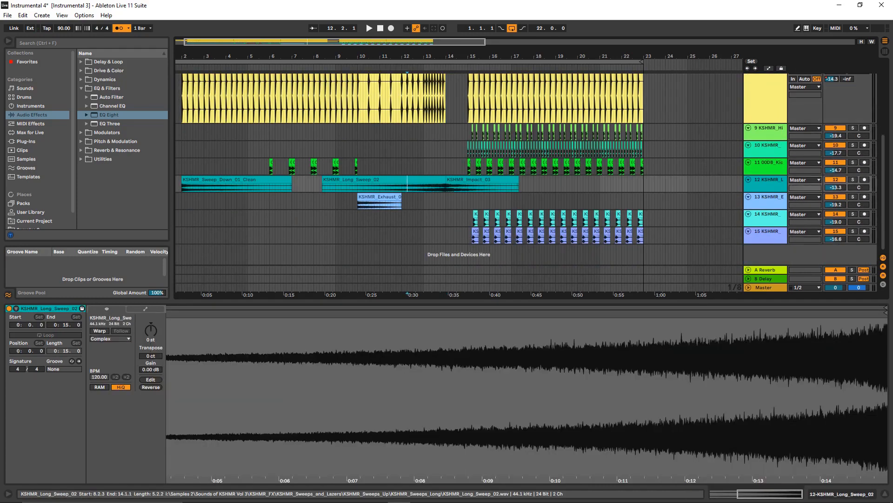
click(437, 187)
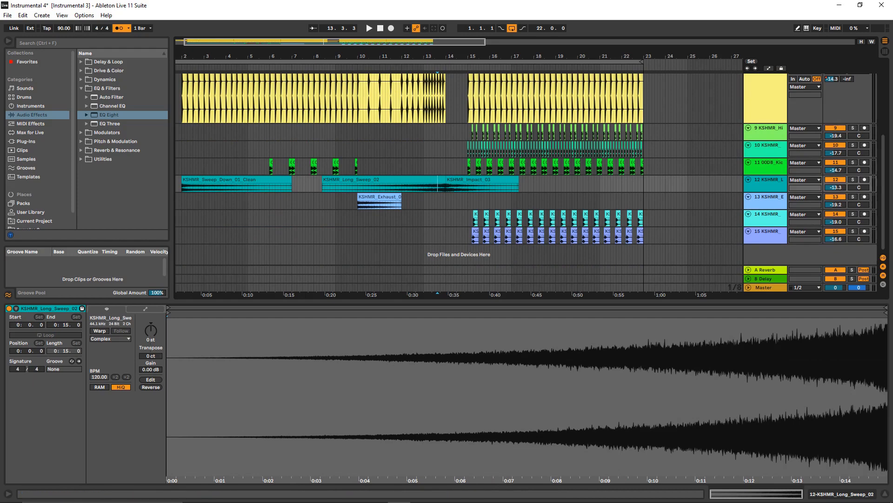
- Solo track 12 and, with the metronome off, play the long sweep from position 9.4.3 to about bar 13
click(853, 180)
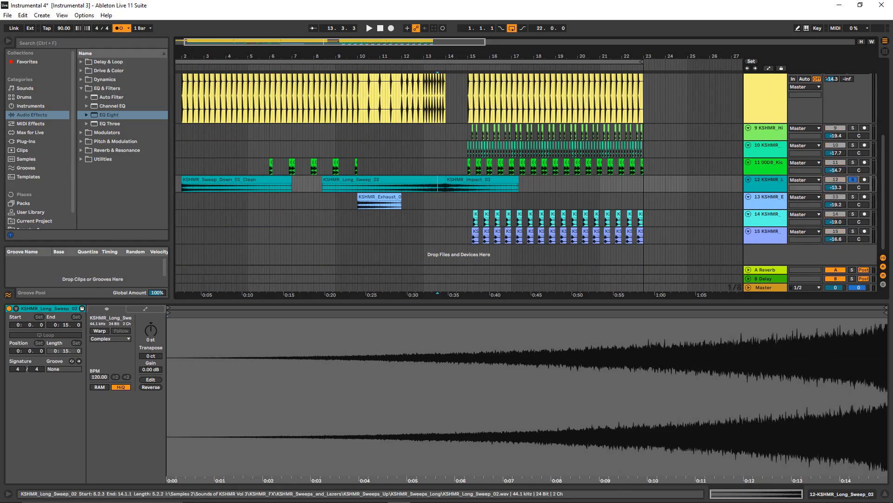
click(355, 187)
key(space)
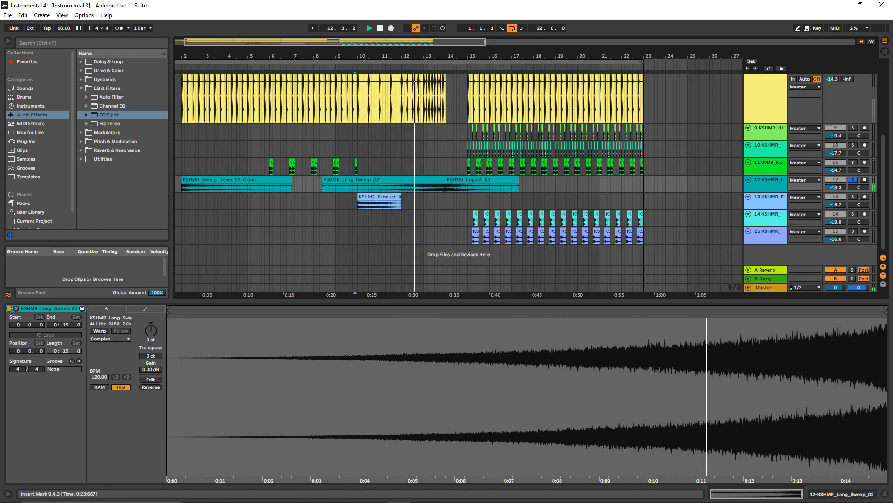
key(space)
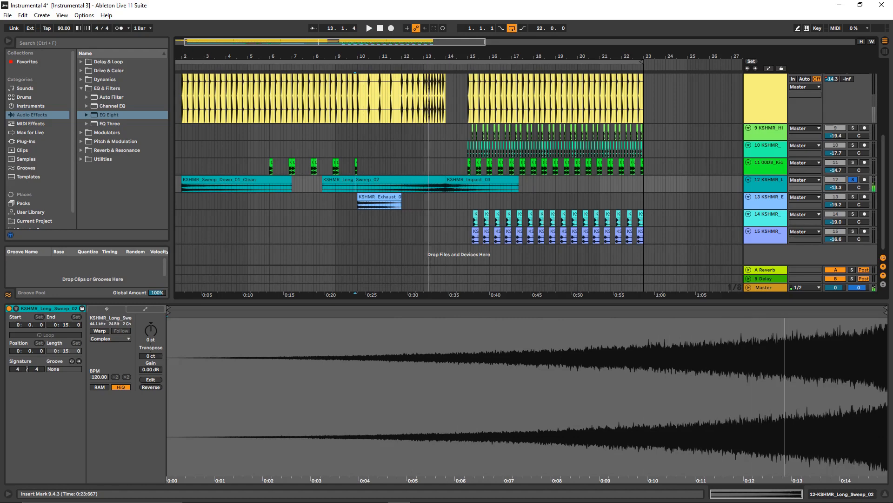
- Unsolo track 12 and inspect the KSHMR_Long_Sweep_02 clip and the KSHMR impact clip starting at bar 14
click(853, 179)
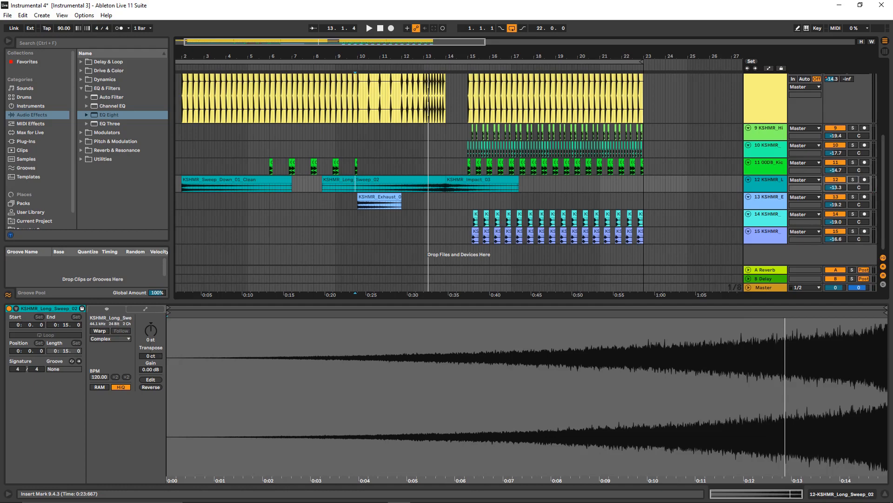
click(384, 179)
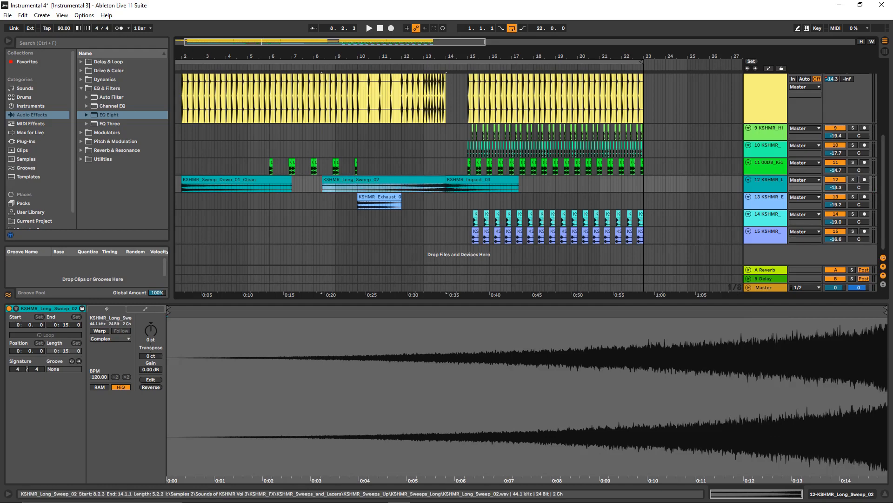
click(474, 179)
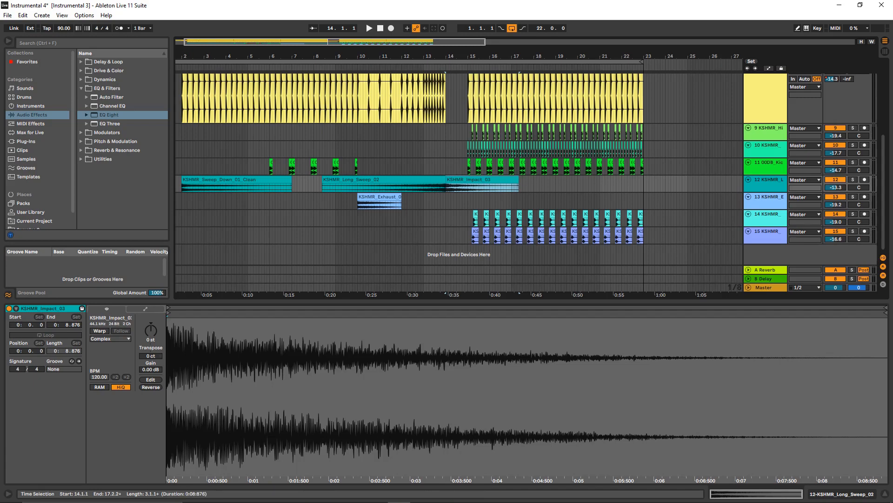
- Open the KSHMR_Sweep_Down_01_Clean clip and play from 2.1.1, first unsoloed, then soloing track 11 and track 12 in turn
click(182, 186)
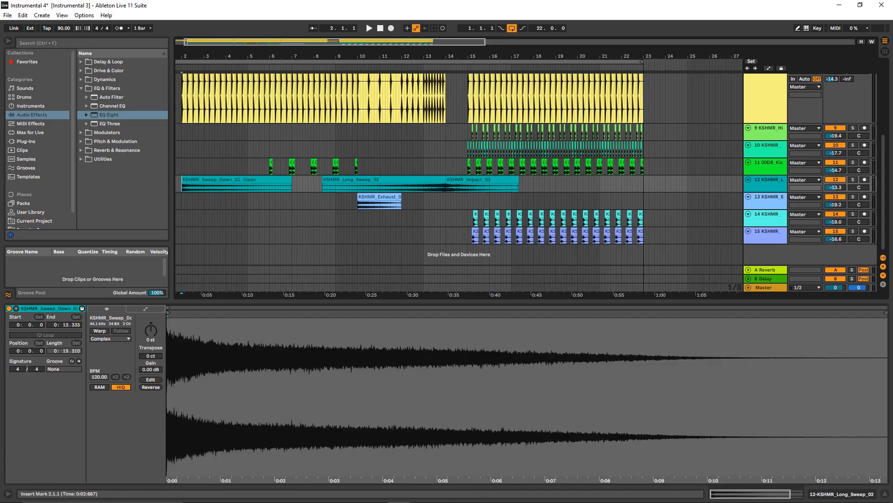
key(space)
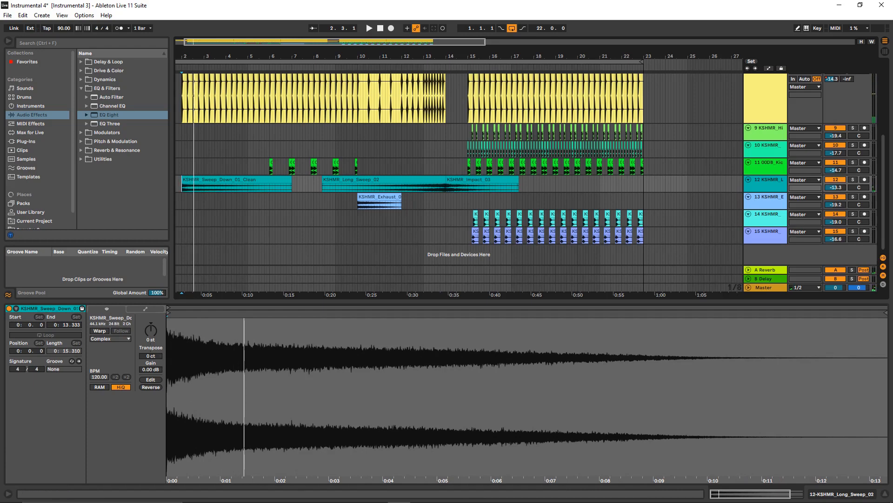
click(852, 163)
key(space)
key(space)
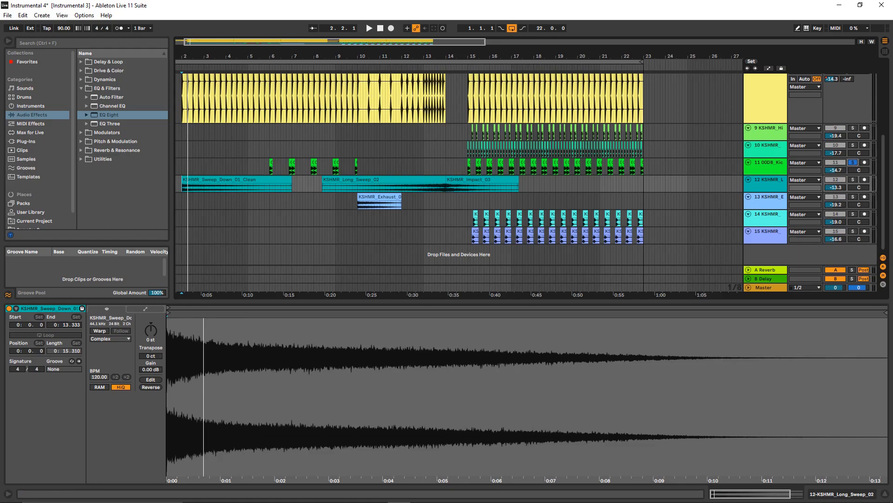
click(853, 180)
key(space)
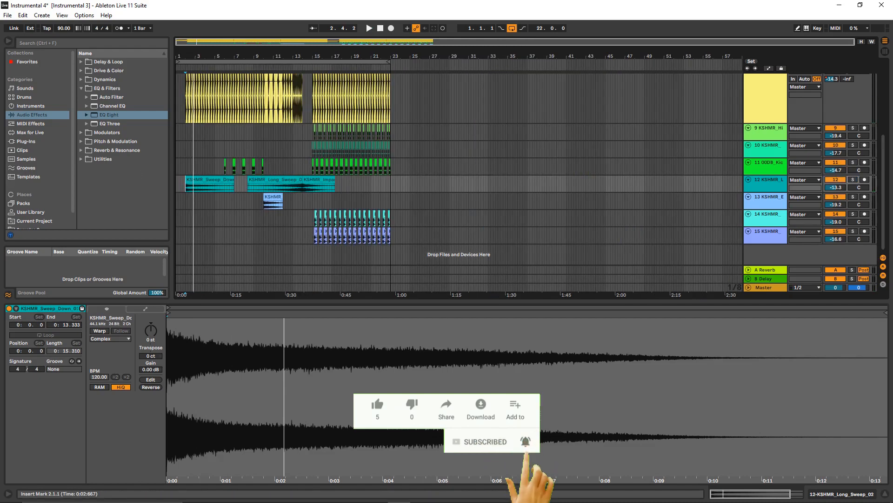
- Open the KSHMR_Exhaust_02 clip and play from 10.1.1, first with all tracks and then with track 13 soloed
scroll(250, 184, up, 2)
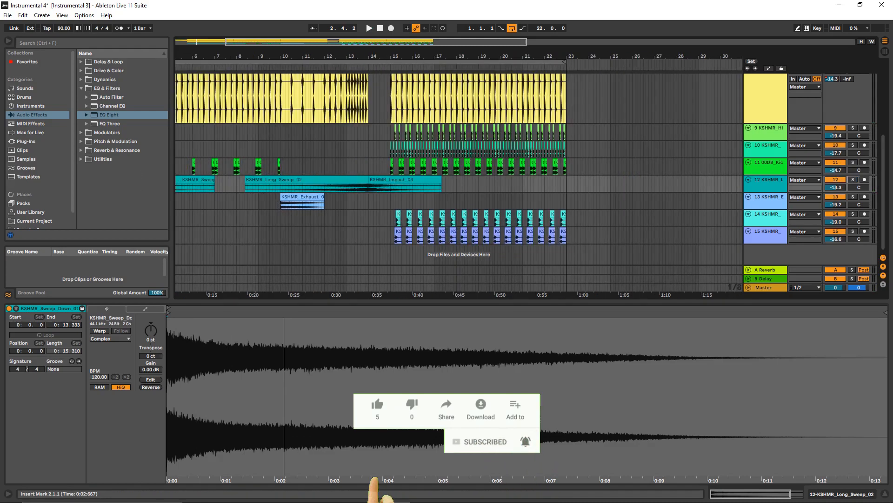
click(282, 205)
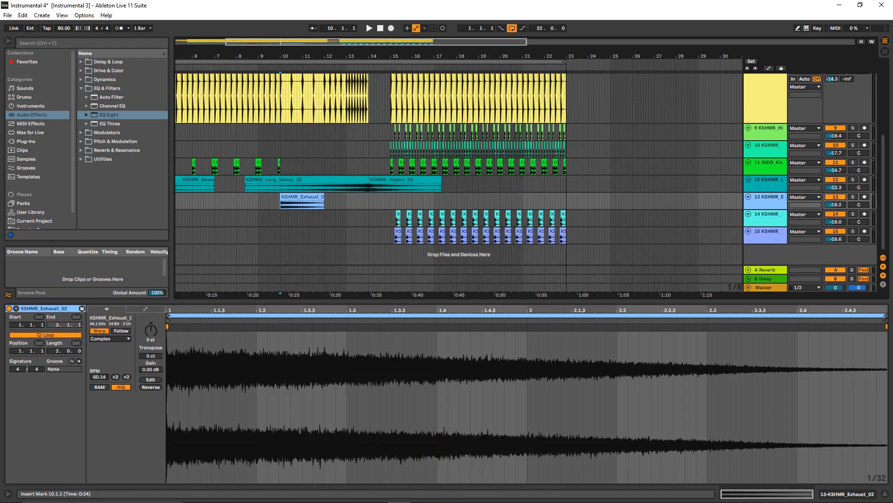
key(space)
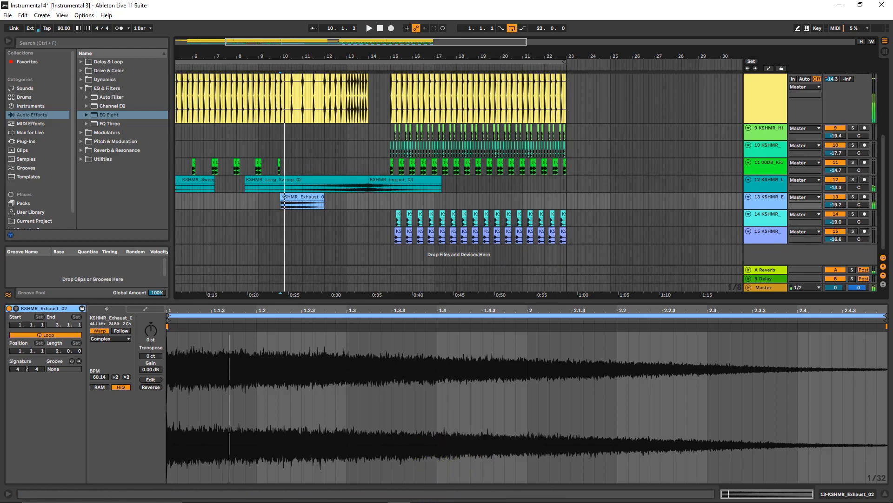
key(s)
key(space)
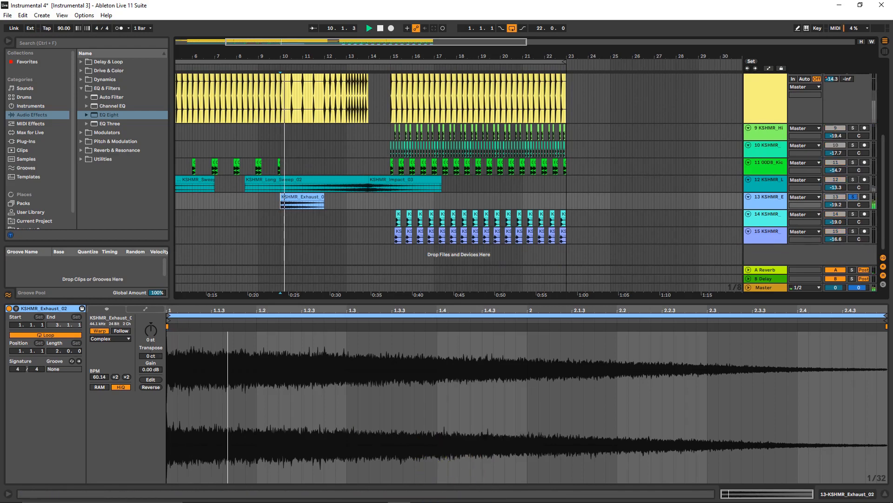
- Stop playback and select the one-bar gap from 14.1.1 to 15.1.1 on track 13
key(space)
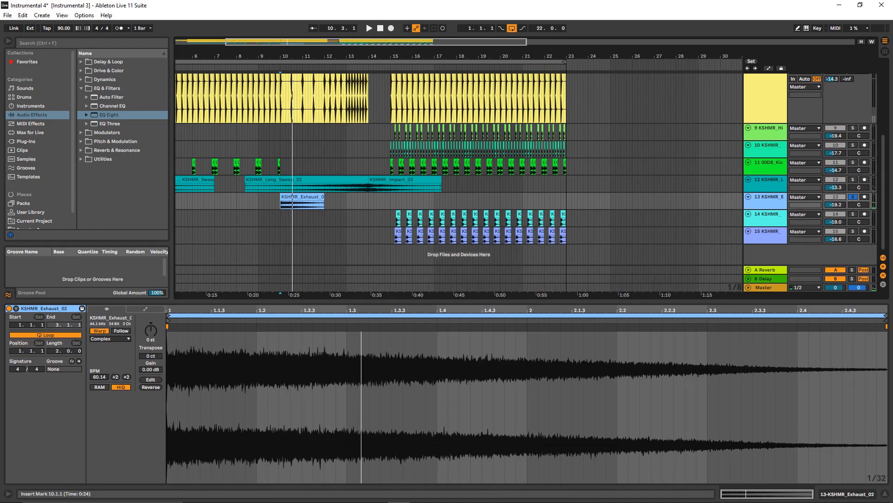
key(w)
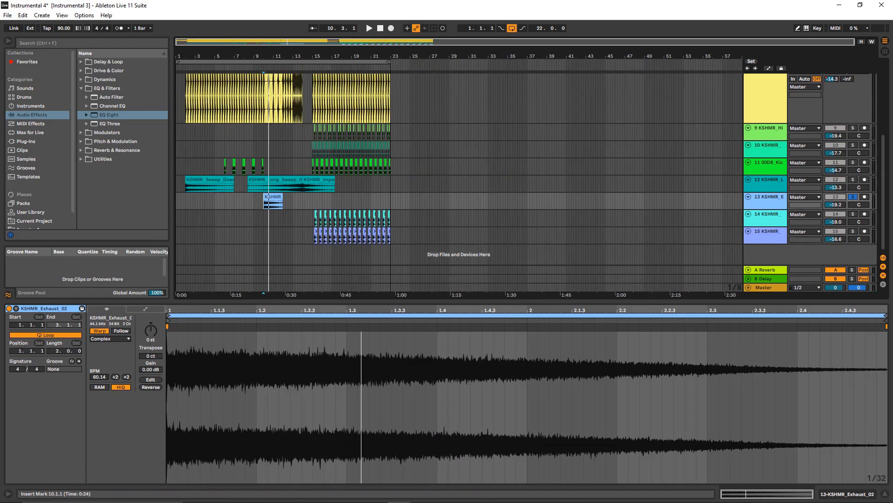
key(w)
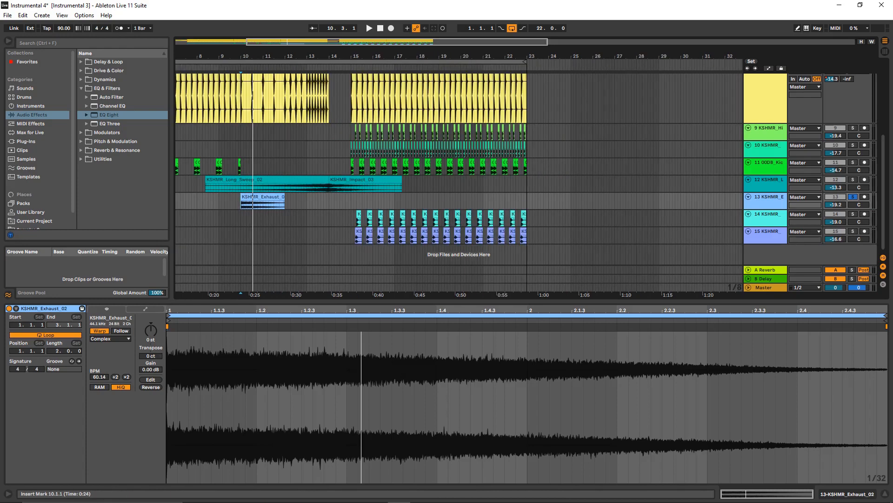
drag(329, 201, 351, 201)
scroll(351, 201, up, 2)
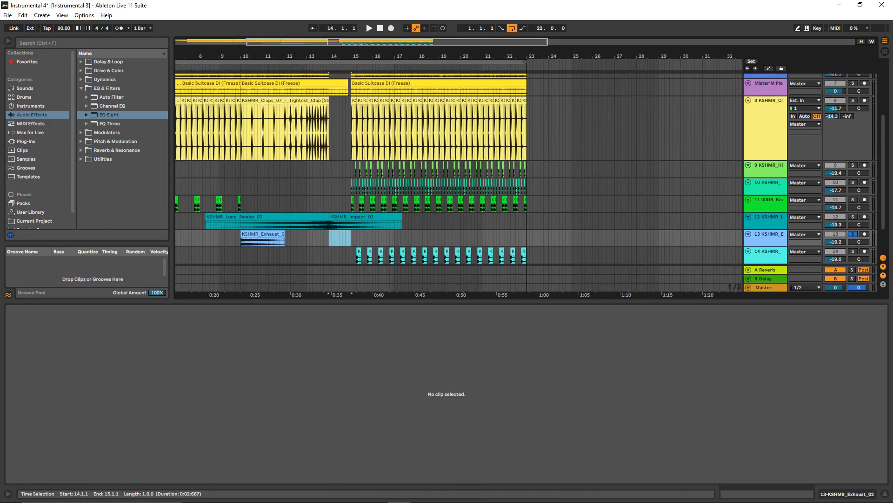
scroll(351, 201, up, 1)
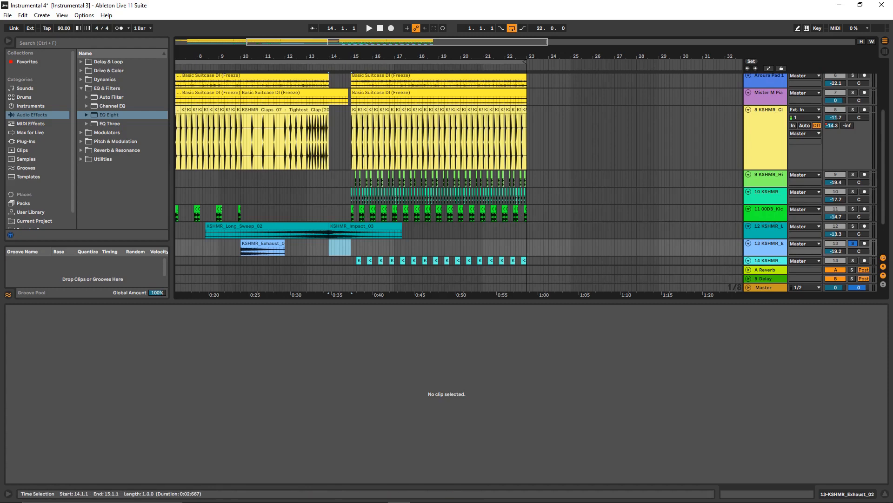
scroll(459, 169, down, 1)
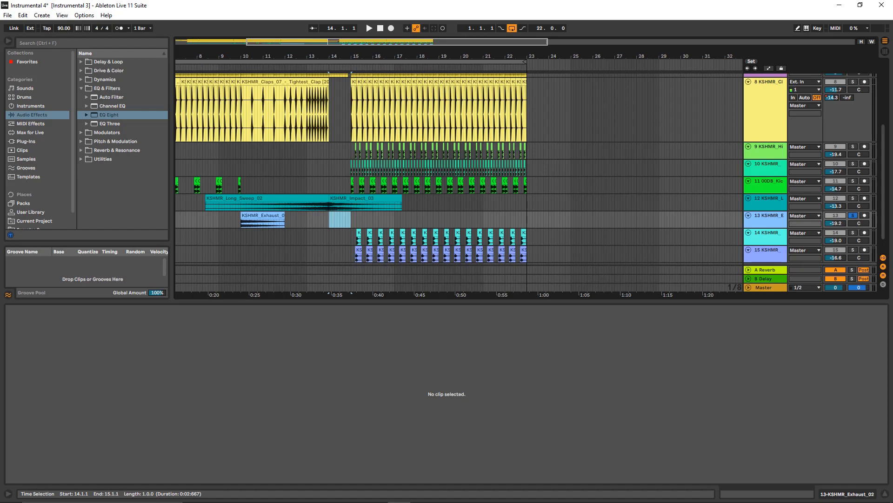
- Select the eight-bar drop section from 15.1.1 to 23.1.1 on track 13
click(353, 219)
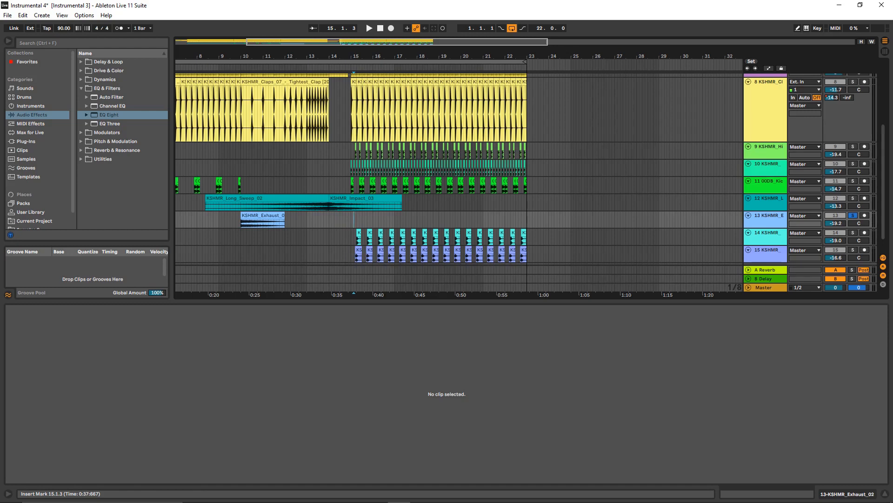
drag(353, 219, 527, 219)
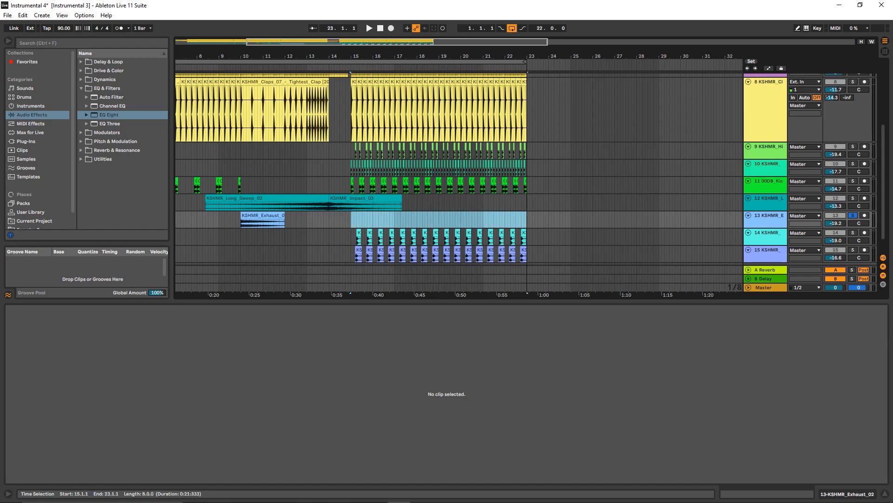
key(minus)
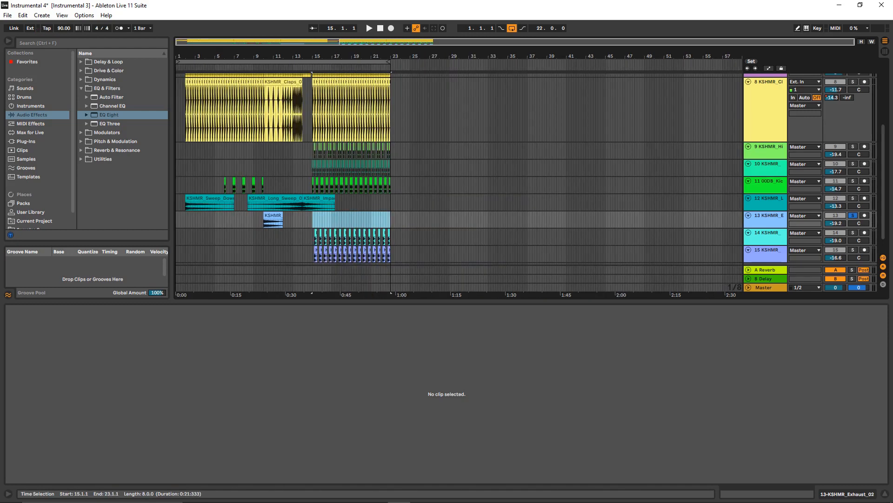
- Unsolo track 13 and play all tracks from 15.1.1 to about bar 17
click(312, 219)
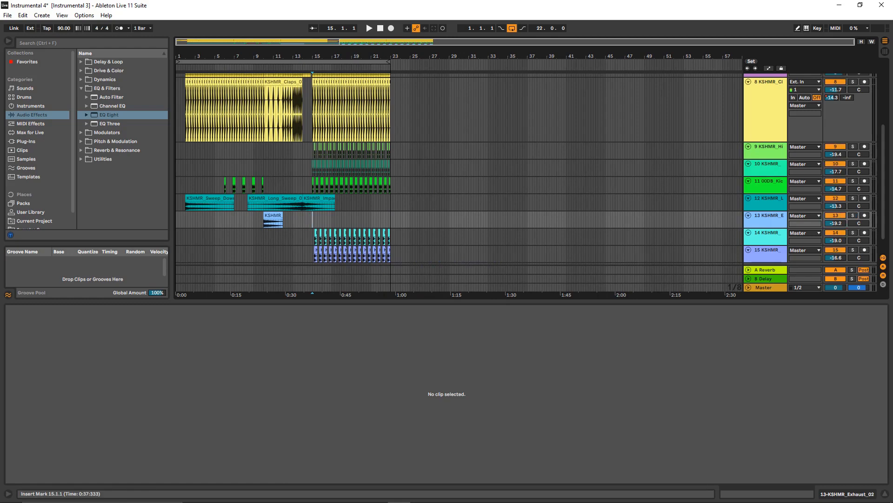
key(plus)
key(plus)
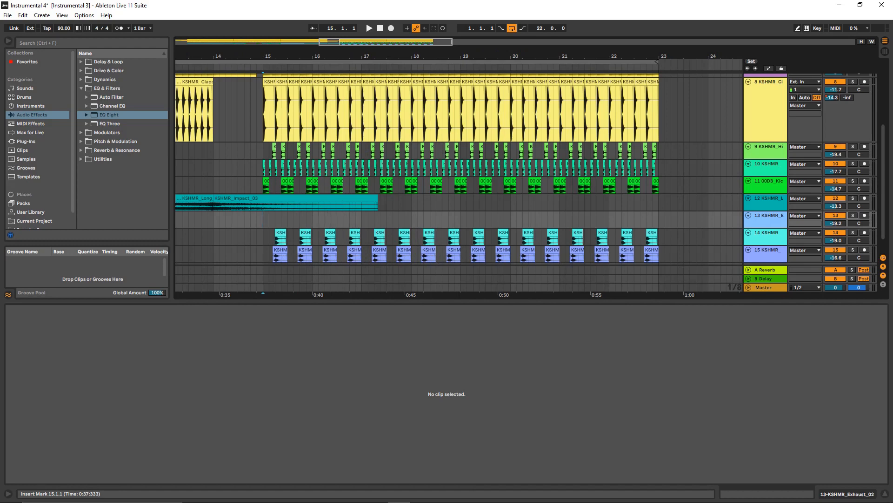
key(minus)
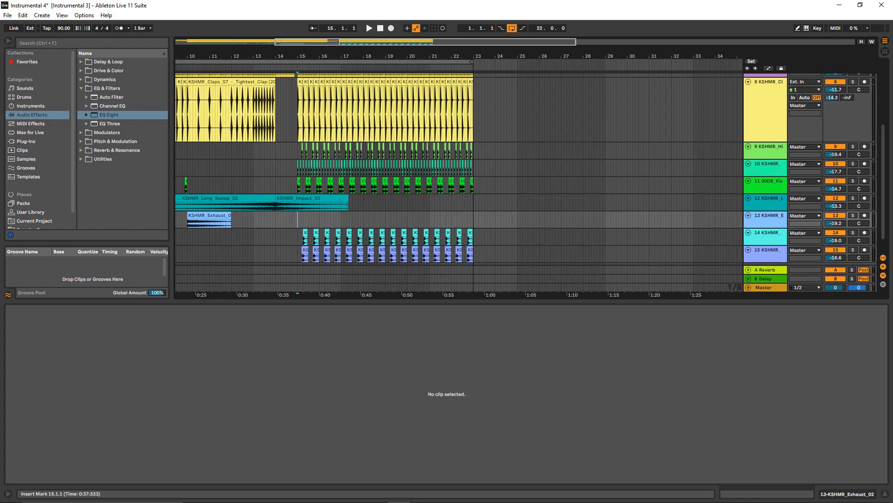
scroll(460, 168, down, 1)
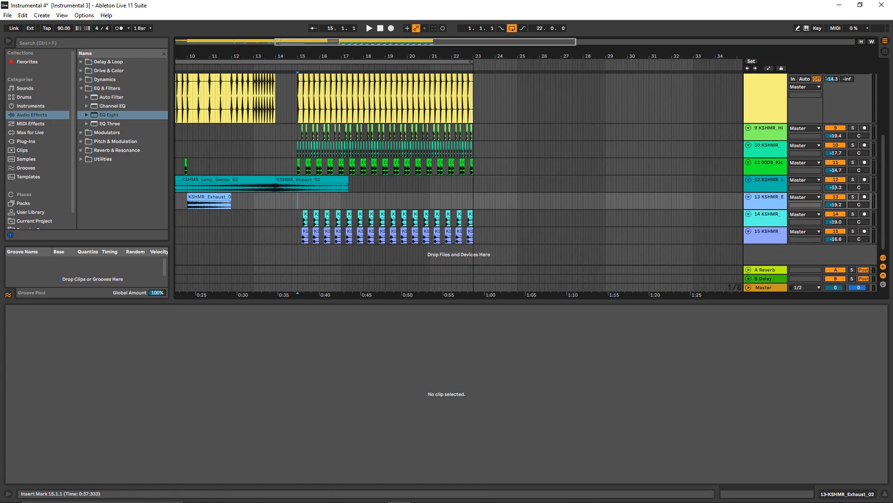
key(space)
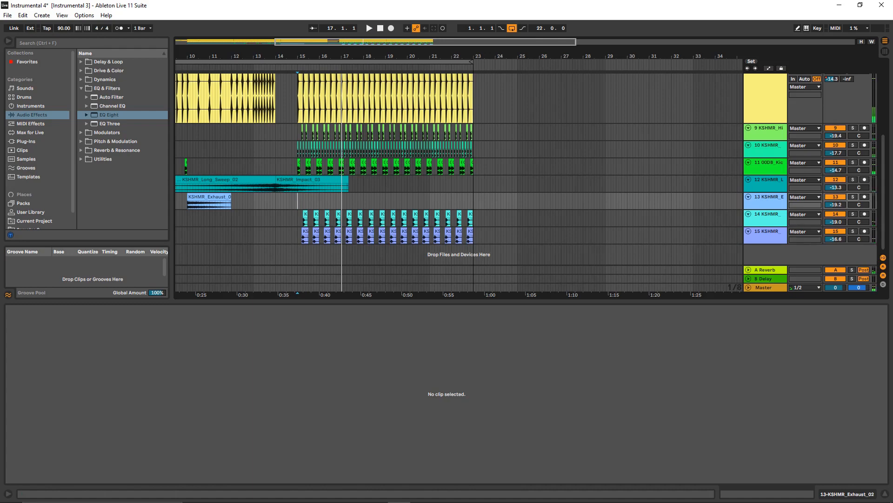
- Solo the Mister M Piano track and play it from 15.1.1 to about bar 17
scroll(459, 169, up, 4)
scroll(458, 169, up, 3)
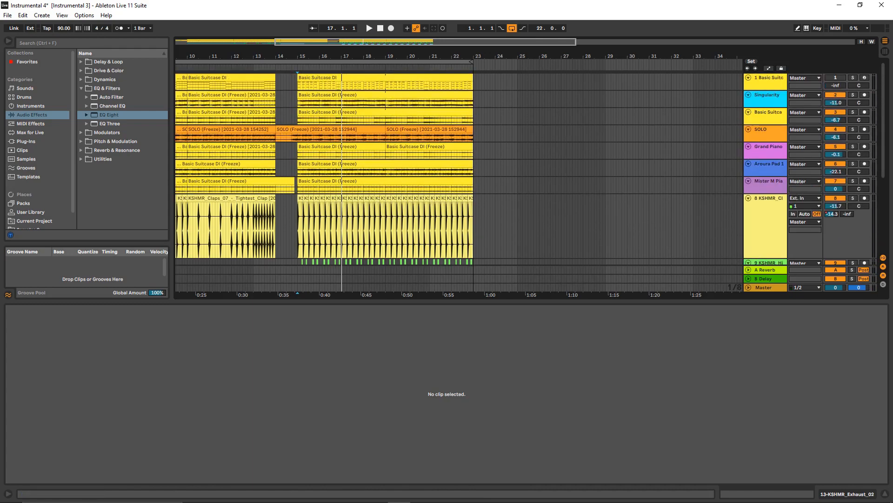
click(853, 181)
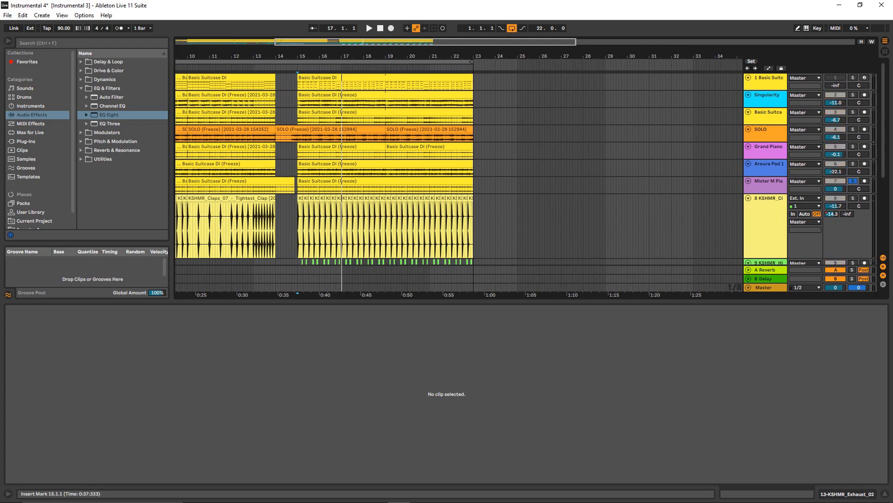
click(297, 188)
key(space)
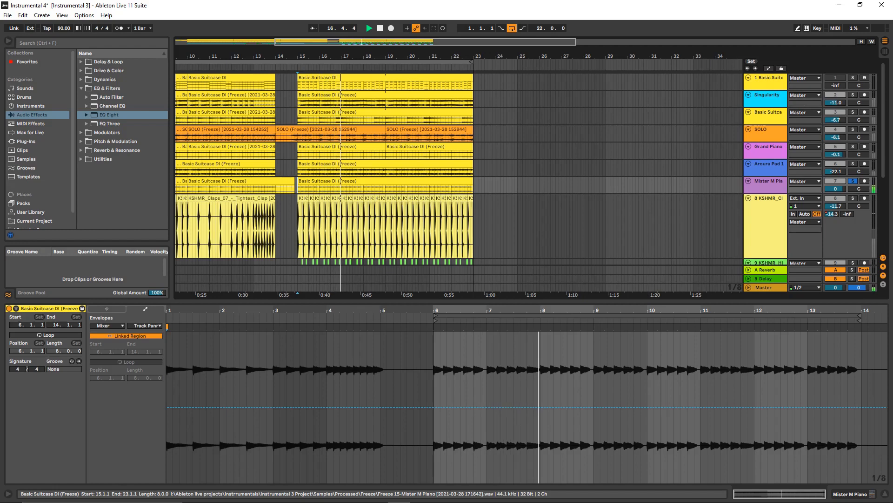
key(space)
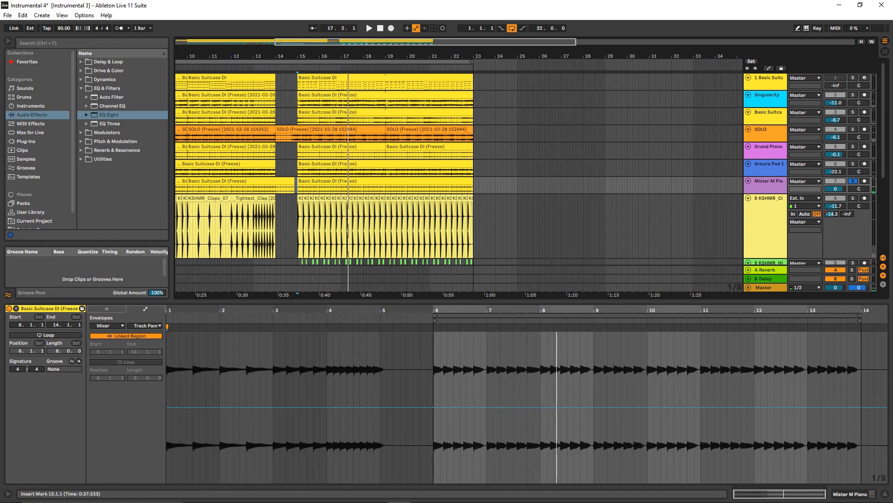
- Enlarge the arrangement area by shrinking the clip view, and look over the tracks from bar 1
drag(447, 301, 447, 355)
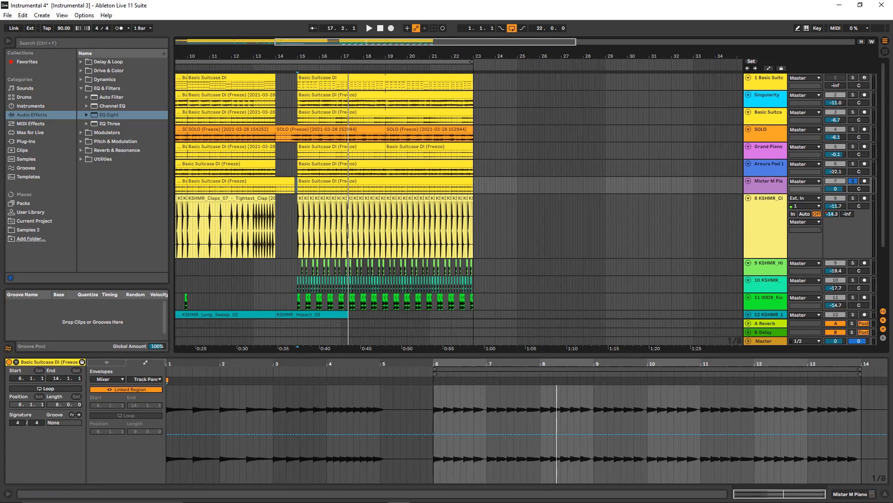
scroll(465, 209, left, 5)
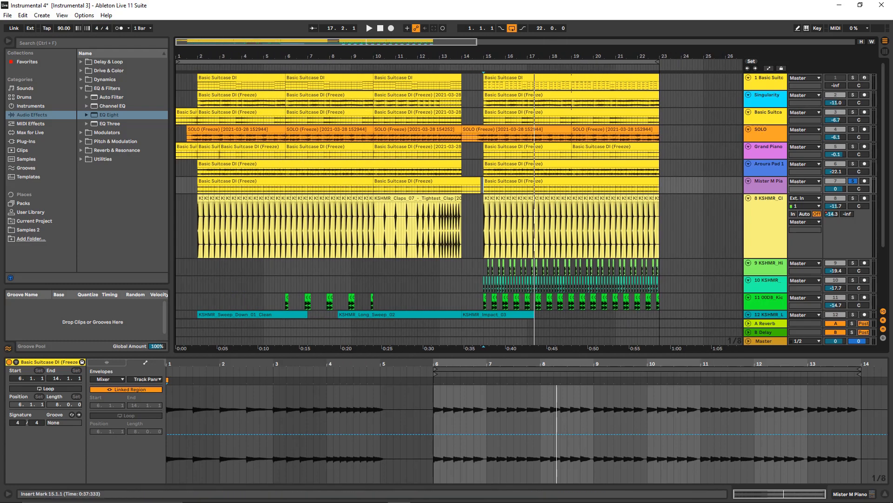
scroll(459, 196, down, 5)
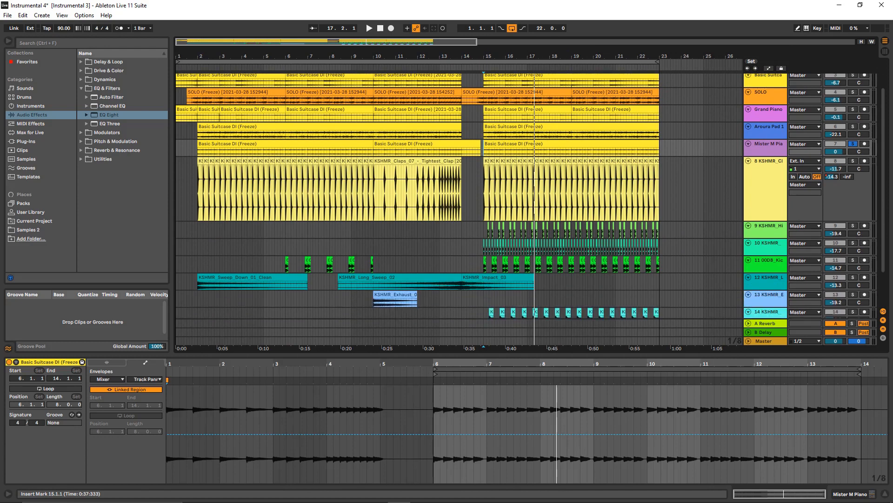
scroll(459, 196, up, 4)
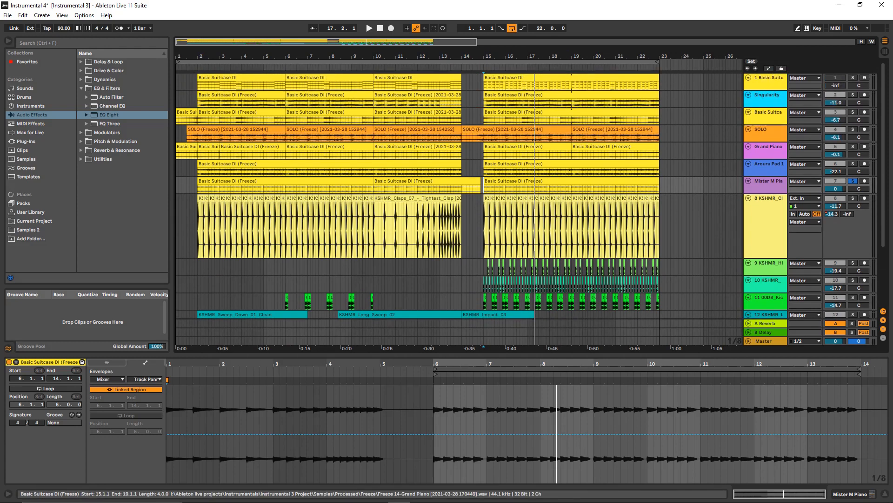
- Open the Aroura Pad and Grand Piano clips starting at bar 15 and play briefly from 15.1.1
click(570, 164)
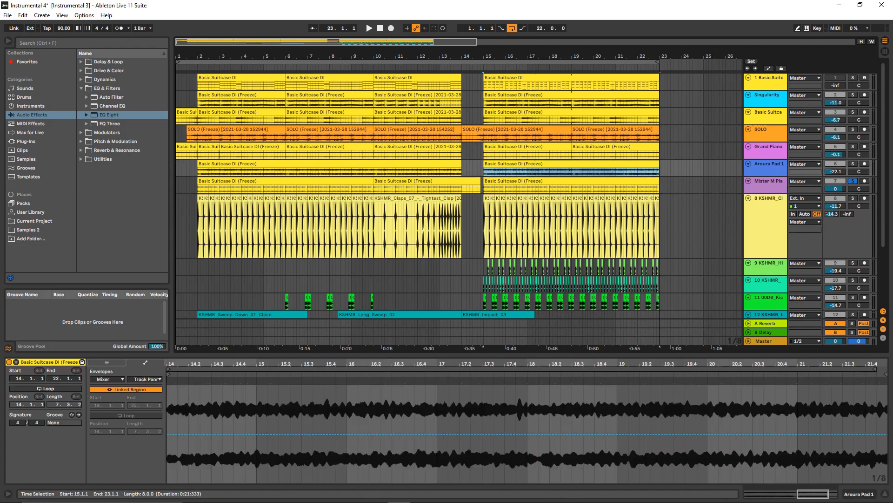
click(528, 146)
key(space)
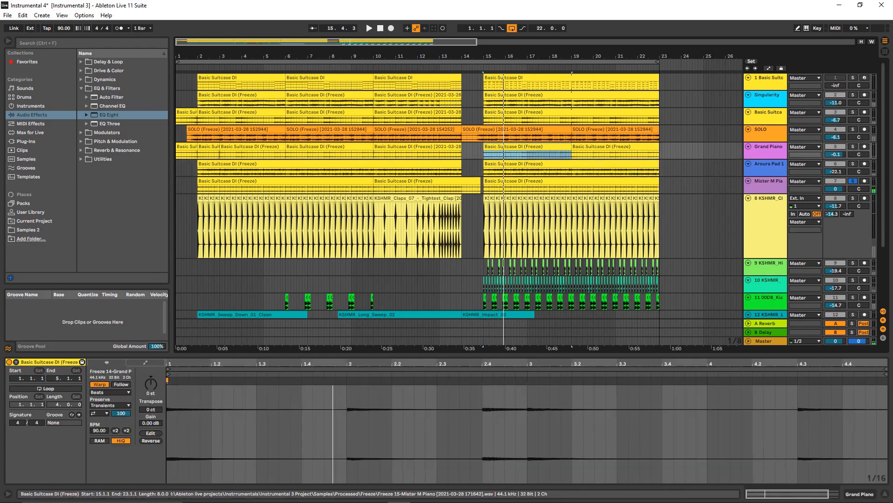
- Show the Clip Gain envelope of the Mister M Piano clip that starts at bar 15
click(539, 181)
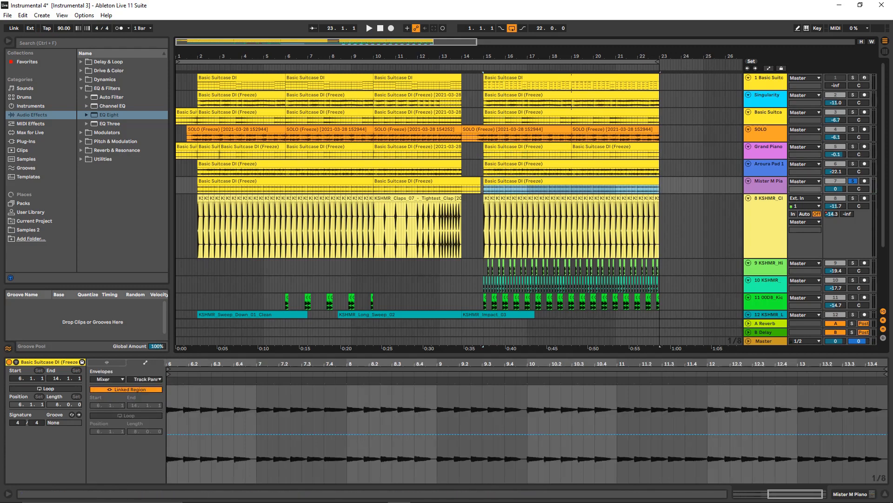
click(107, 379)
click(107, 386)
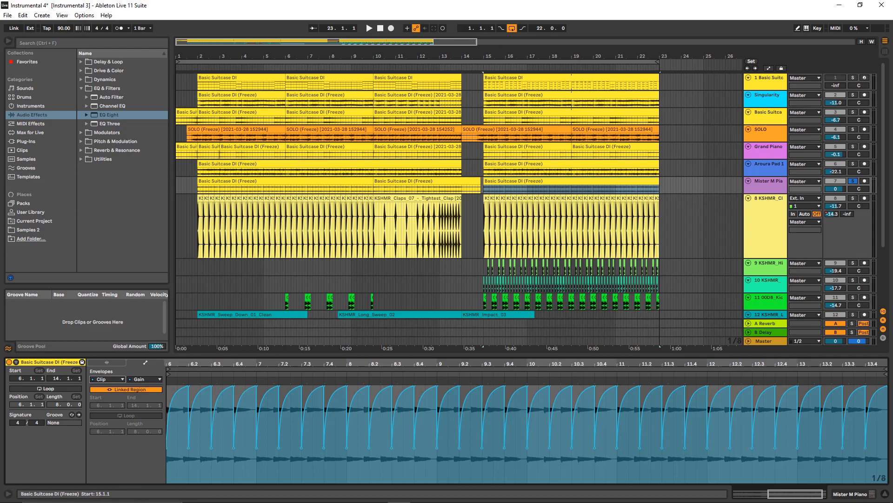
- Select the Singularity Bass clips from 15.1.1 to 23.1.1 to inspect them in the clip view
drag(487, 102, 660, 102)
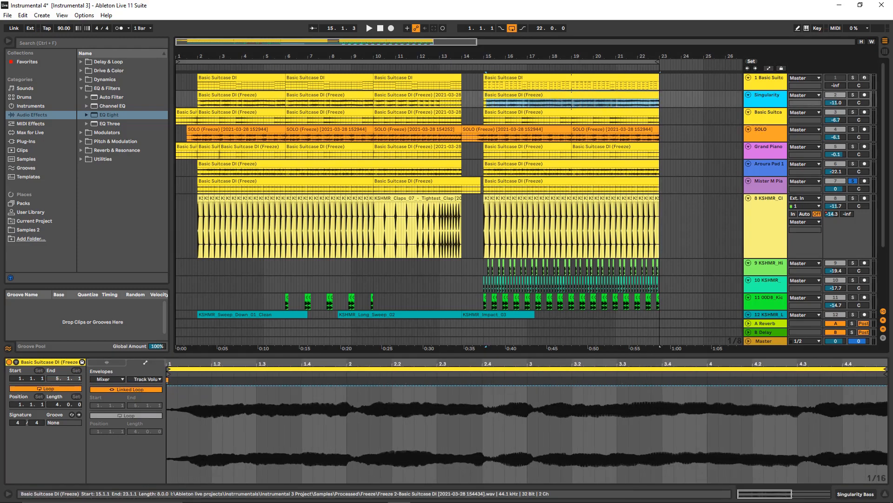
drag(483, 103, 660, 103)
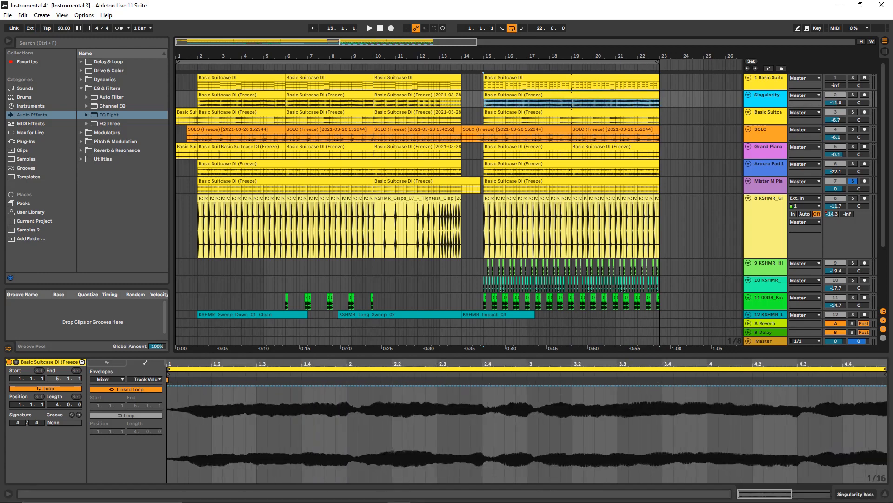
click(681, 385)
- Examine the layering of the melodic, drum and effect tracks in the drop from bar 15 to 23
scroll(460, 195, down, 1)
scroll(459, 195, up, 1)
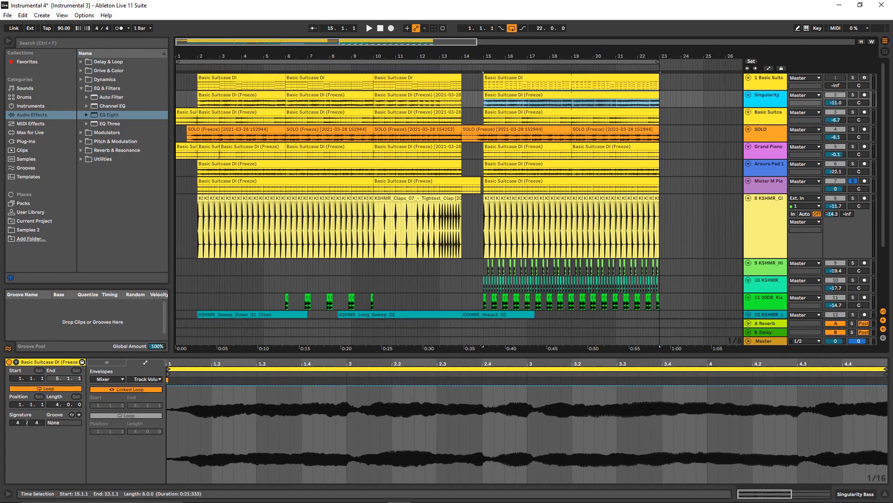
scroll(460, 195, down, 1)
scroll(459, 196, down, 2)
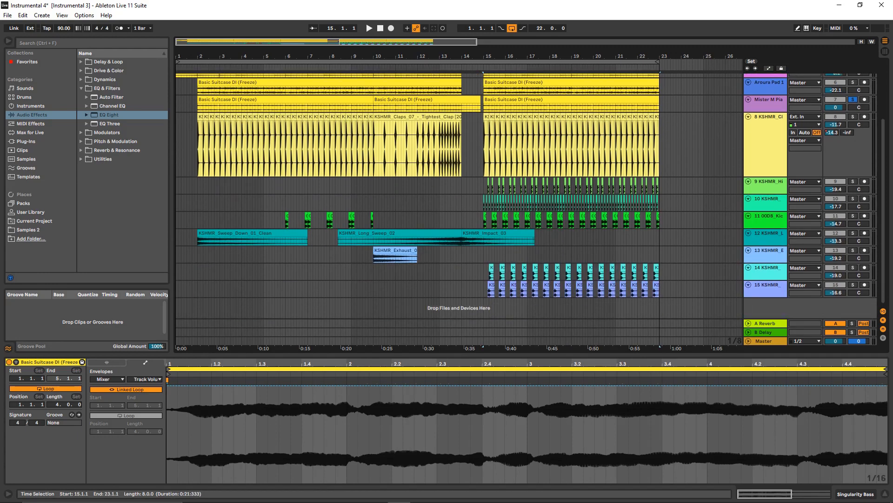
scroll(459, 195, up, 3)
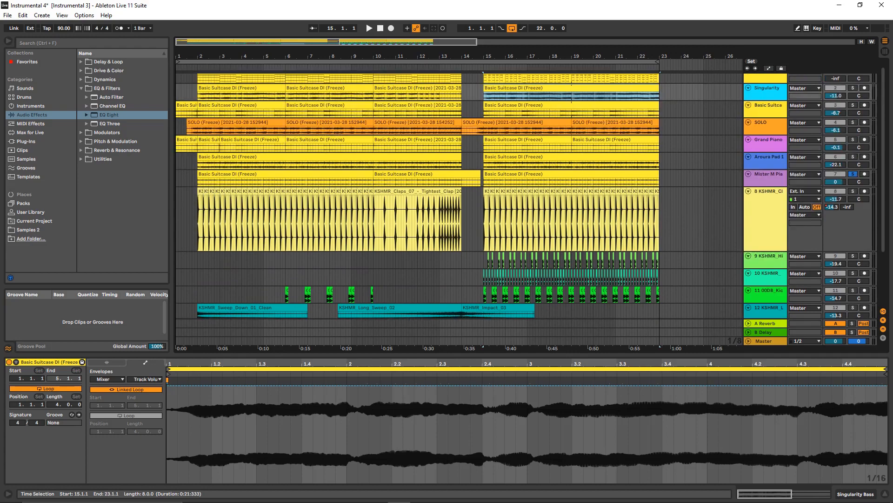
scroll(459, 196, down, 1)
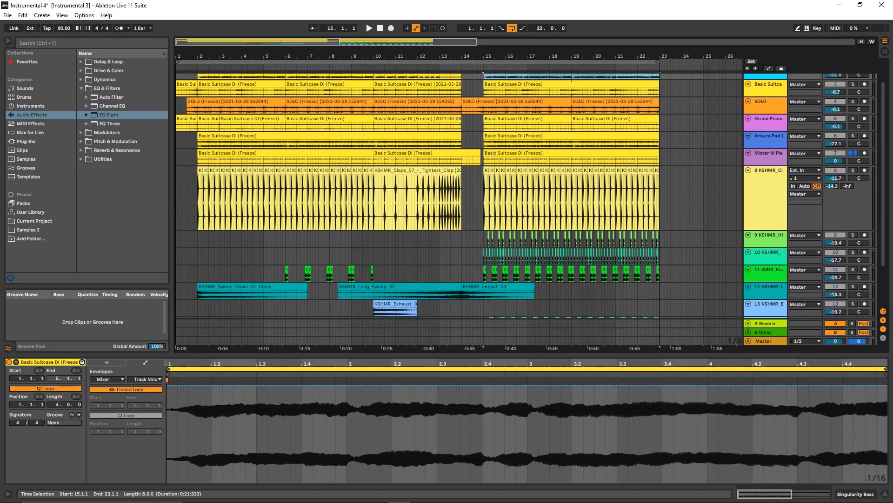
scroll(459, 196, down, 1)
scroll(459, 195, up, 1)
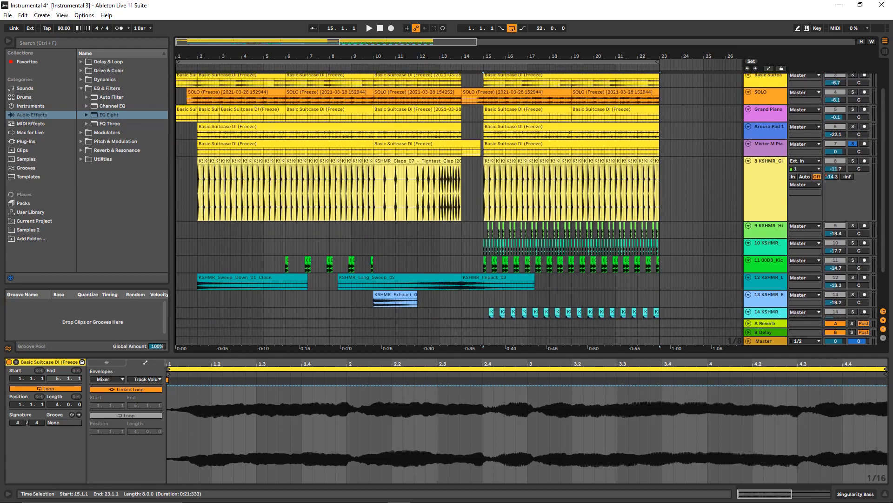
scroll(459, 196, up, 1)
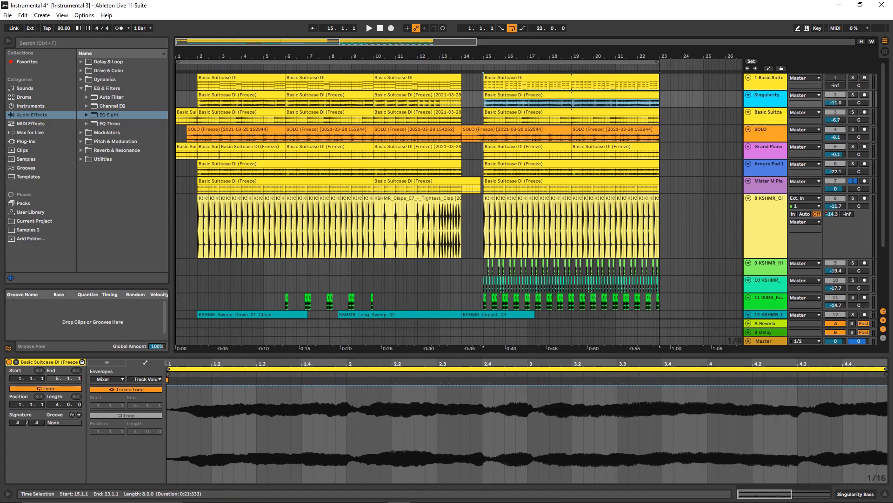